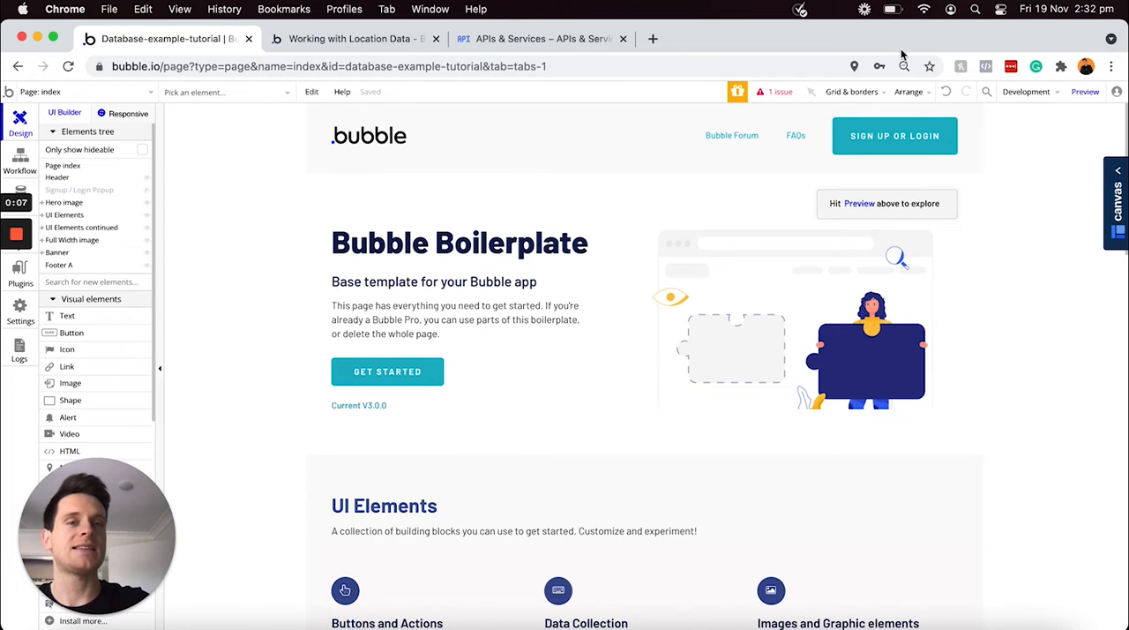
Review the app's reported issue and go to the General services API Keys section in the general settings
click(770, 99)
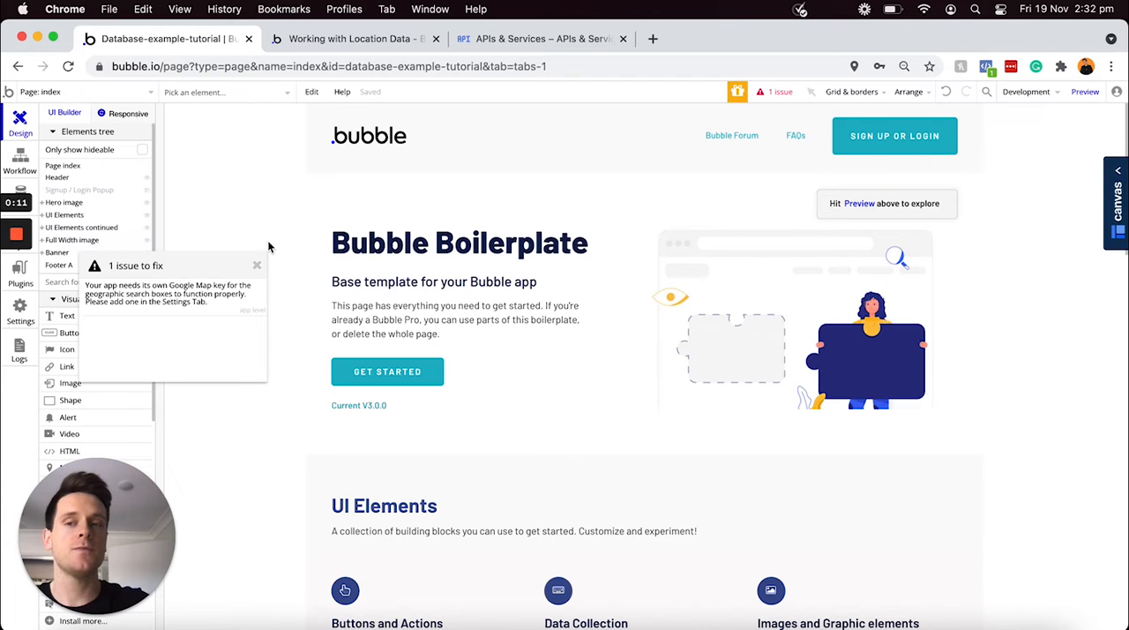
drag(208, 268, 270, 259)
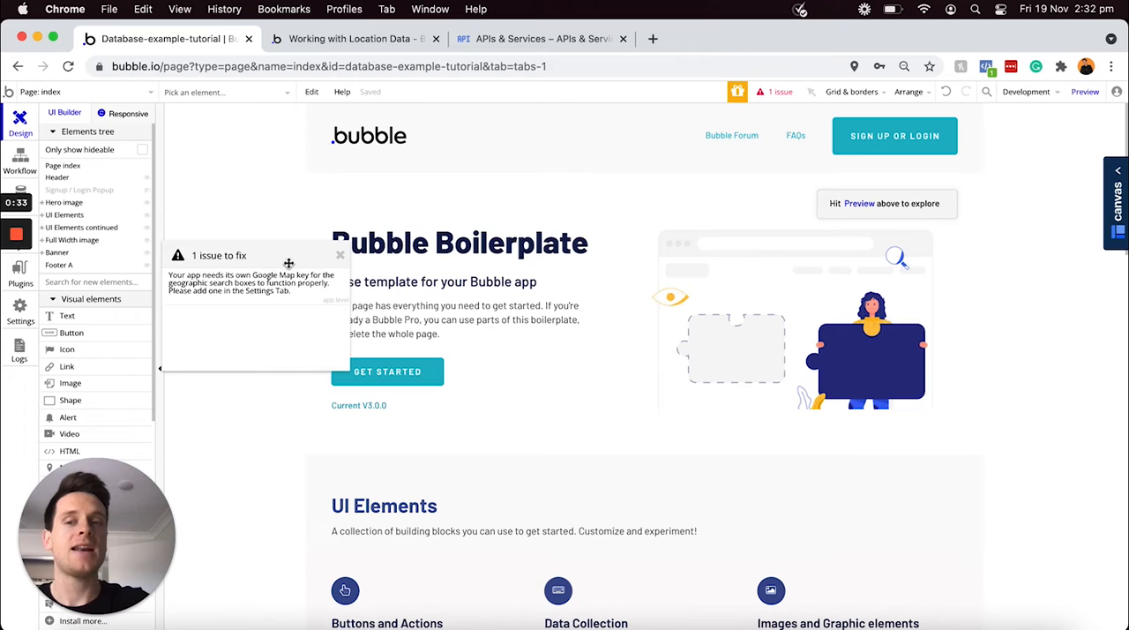
click(269, 289)
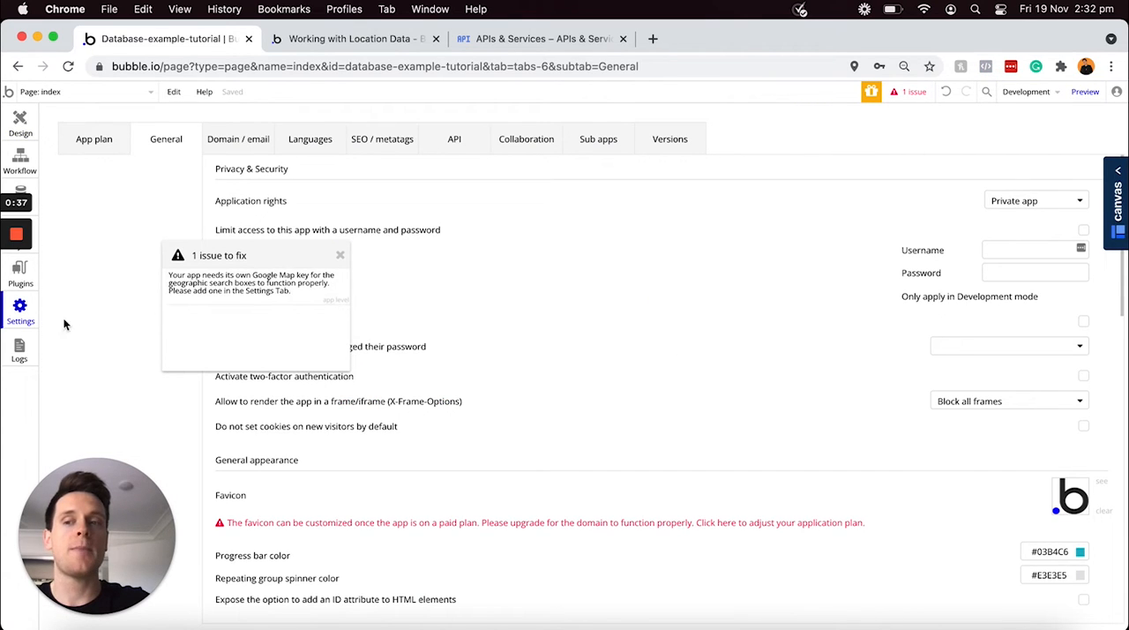
mouse_move(29, 325)
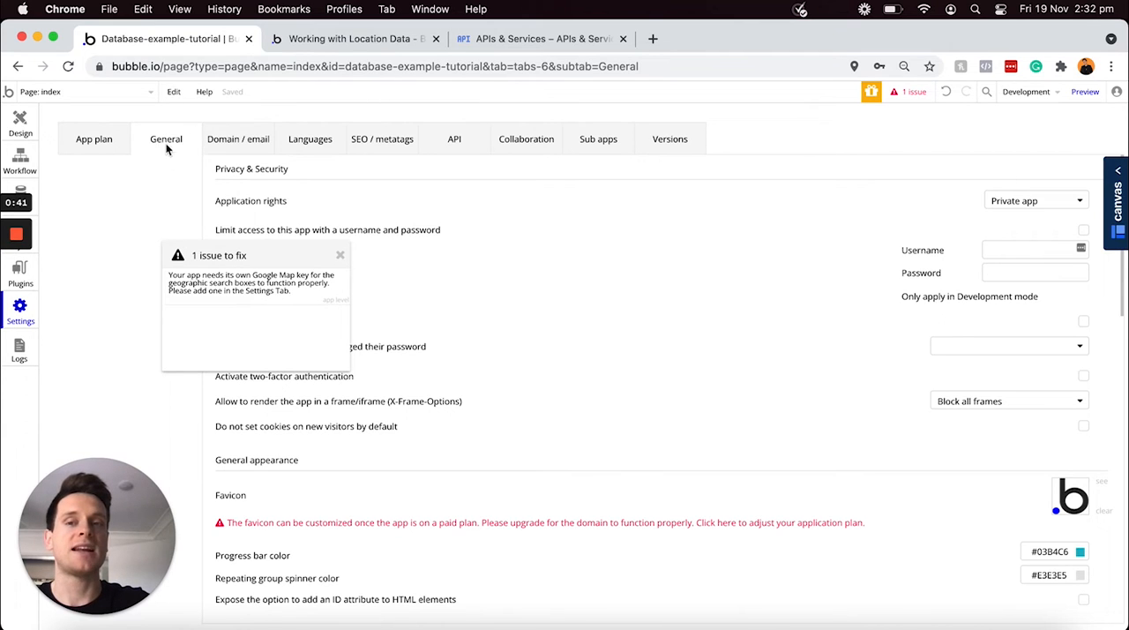
click(340, 257)
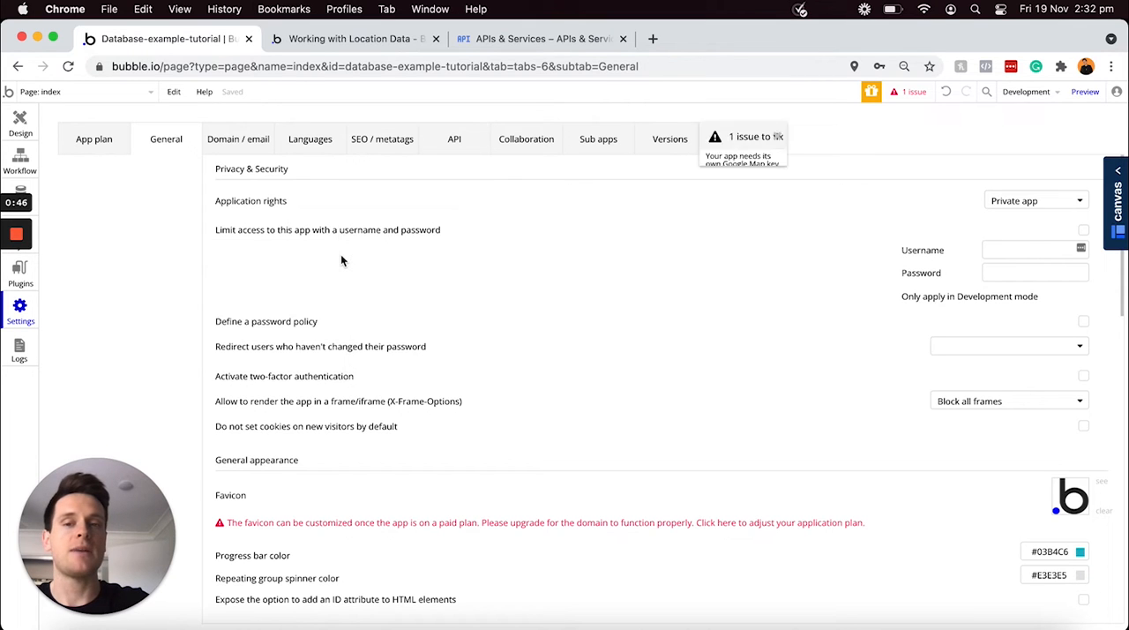
scroll(481, 258, down, 6)
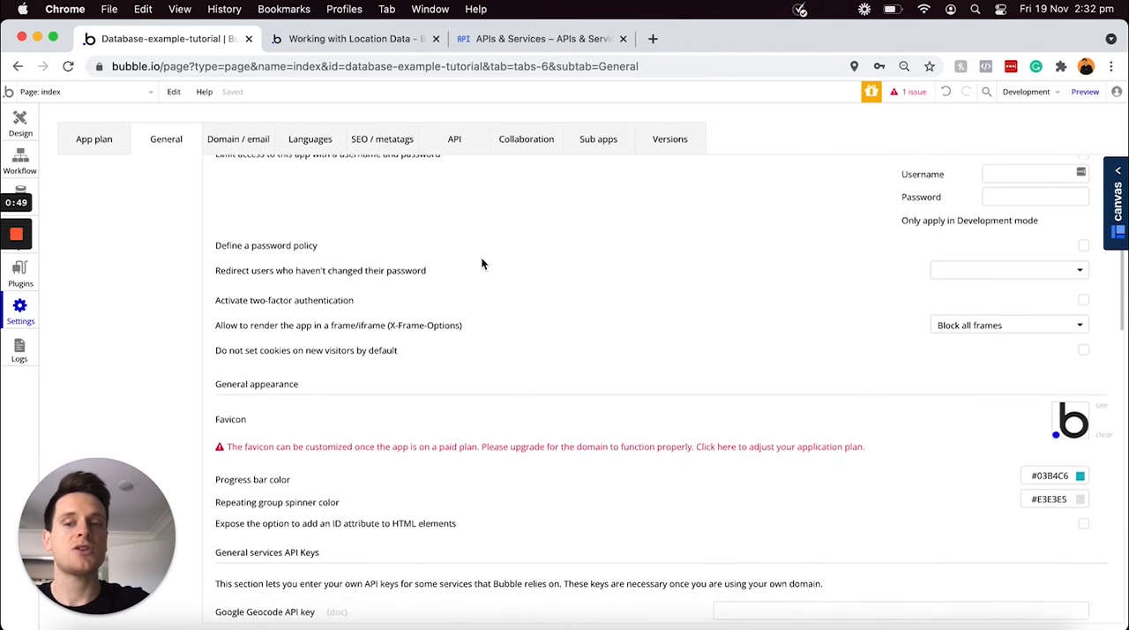
scroll(481, 263, down, 1)
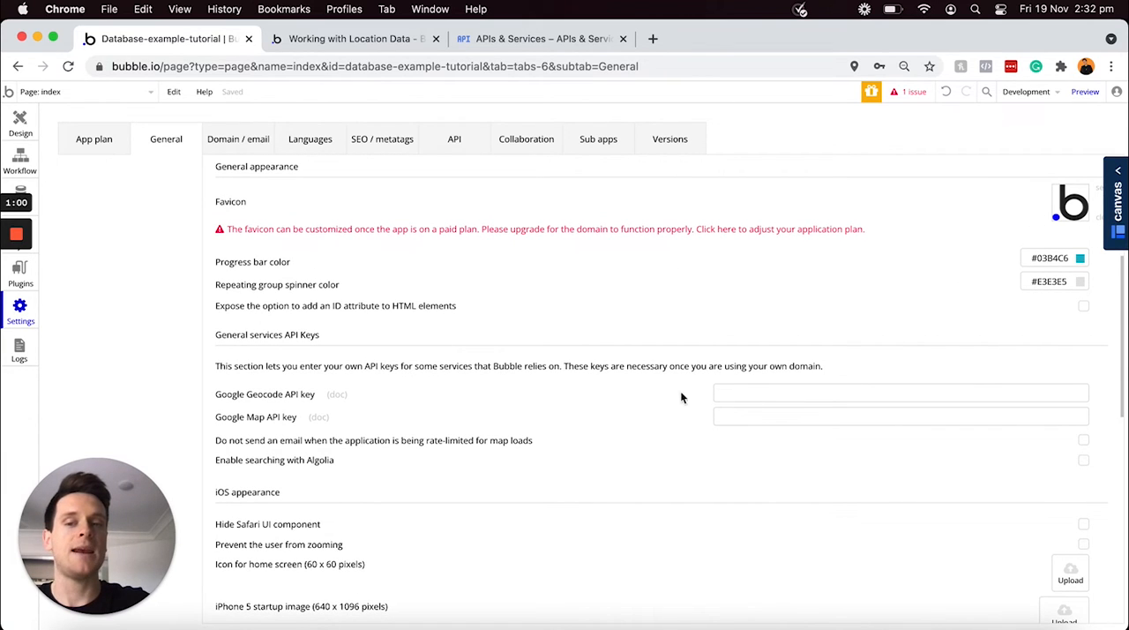
scroll(671, 396, down, 1)
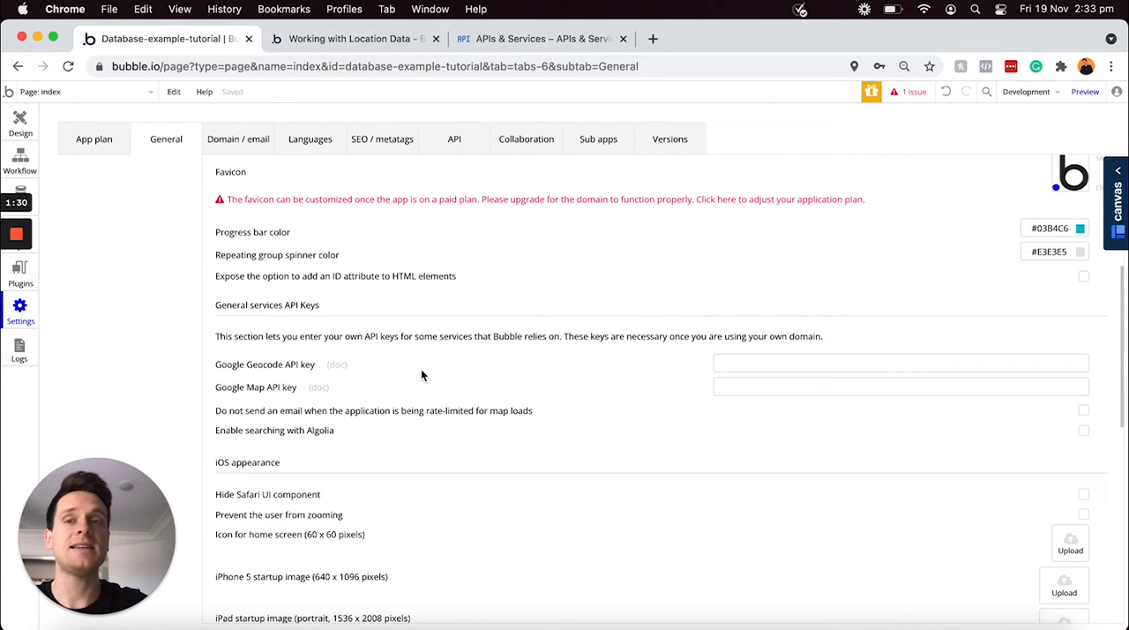
In Google Cloud Platform, create a project named "Maps API tutorial" with no organization and make it the active project
click(380, 45)
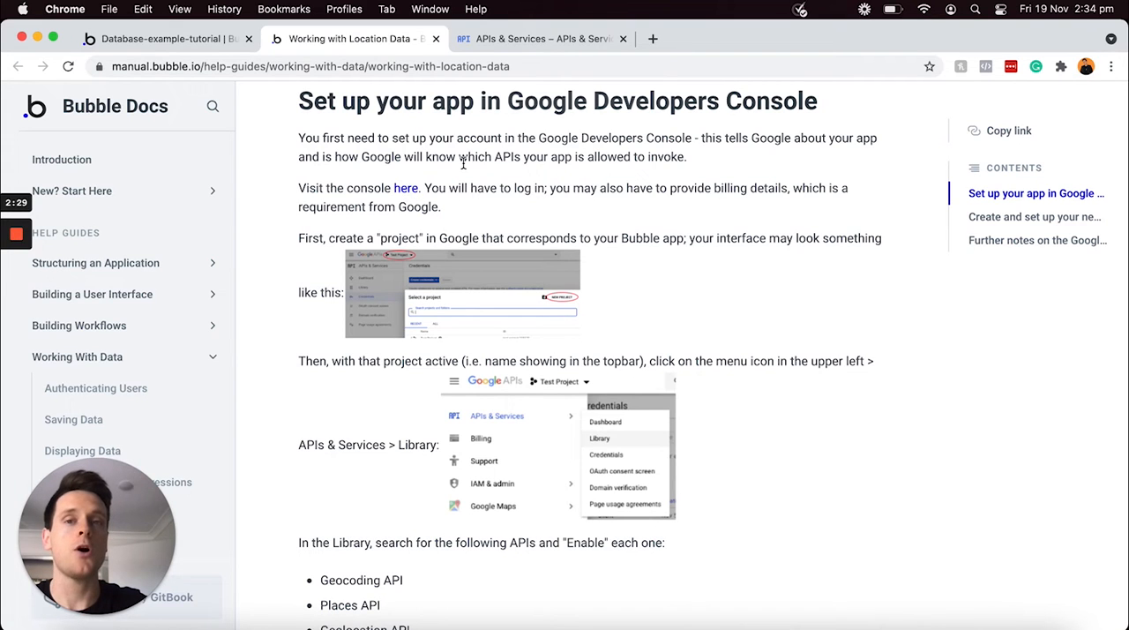
click(557, 44)
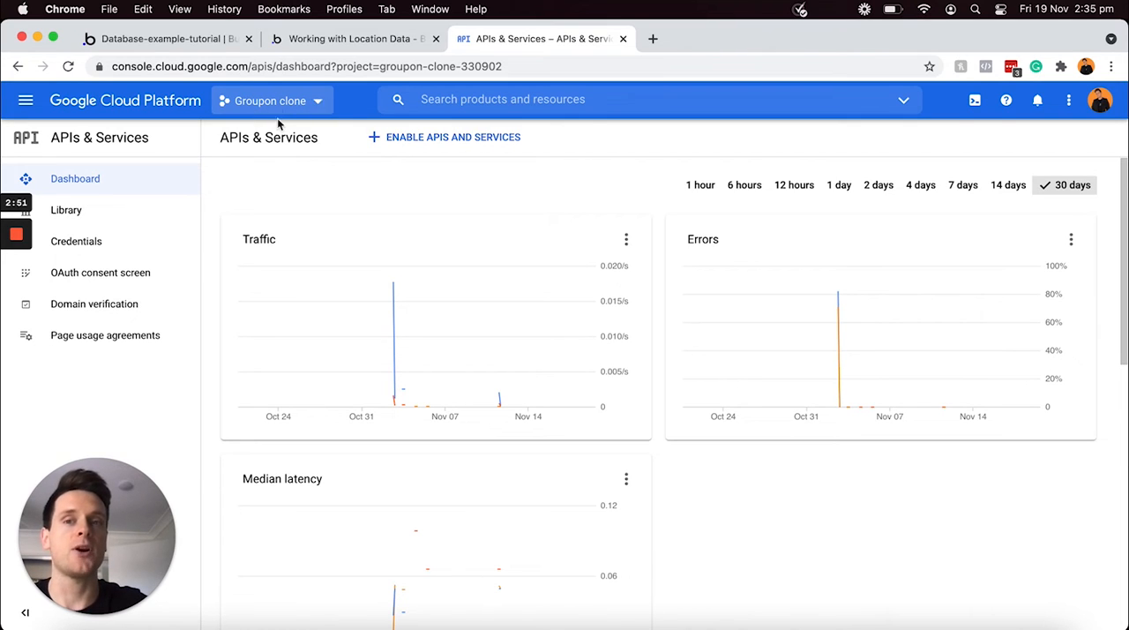
click(321, 102)
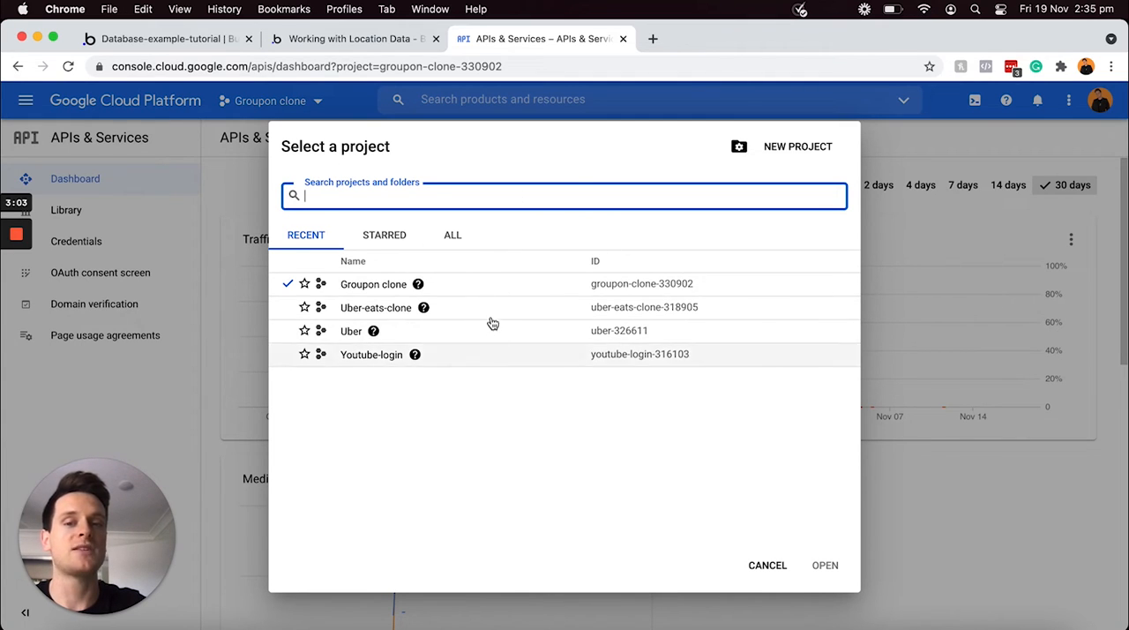
click(777, 150)
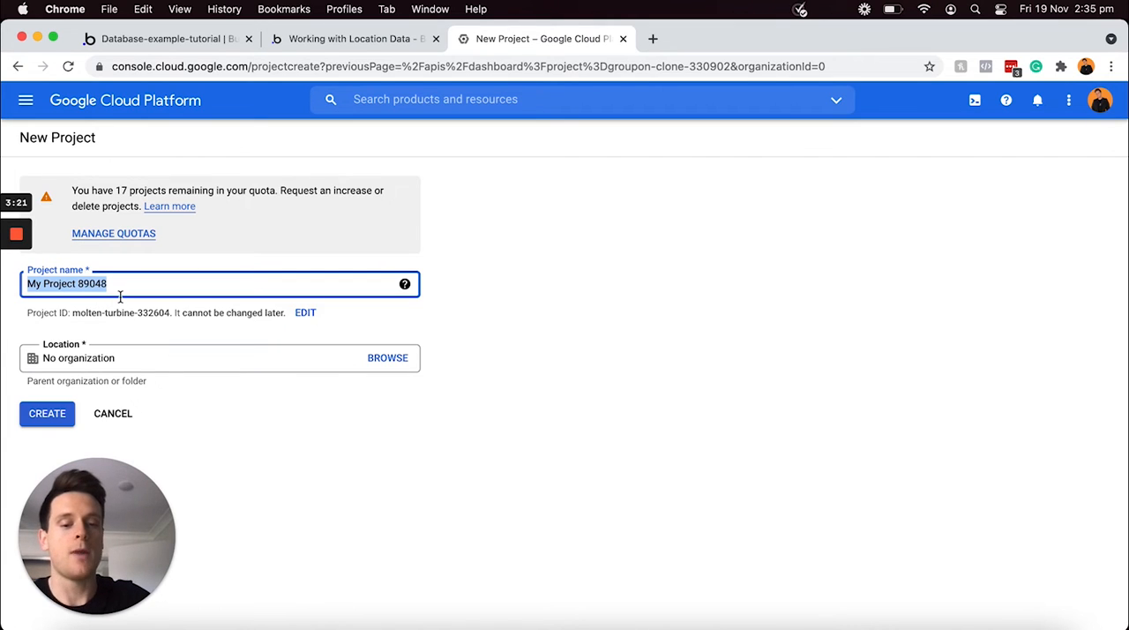
text(Maps API tu)
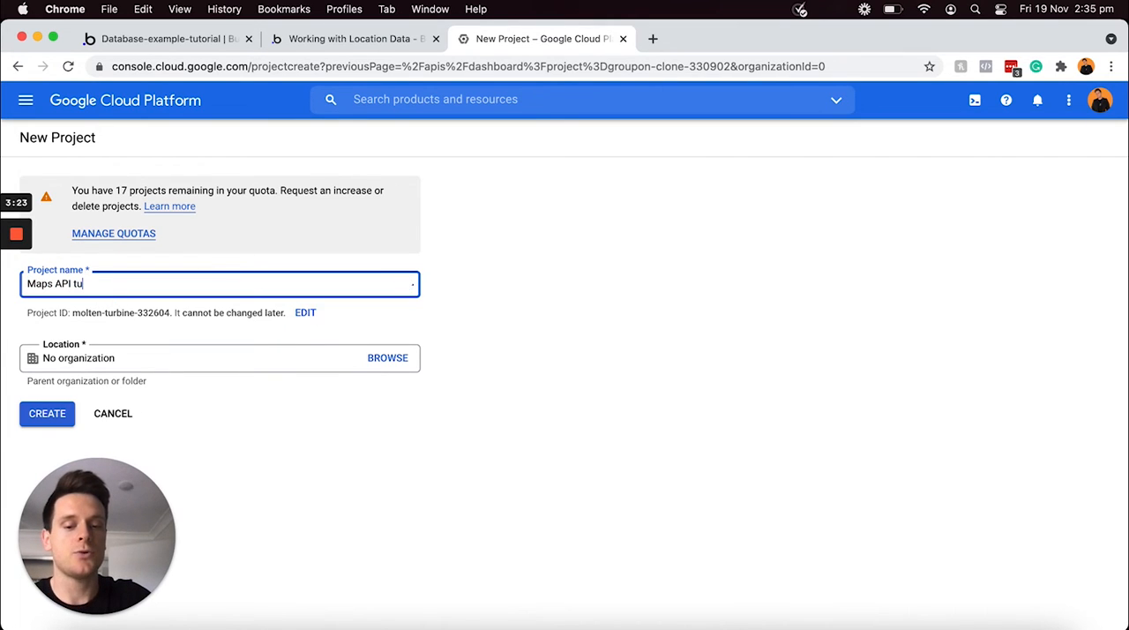
text(torial)
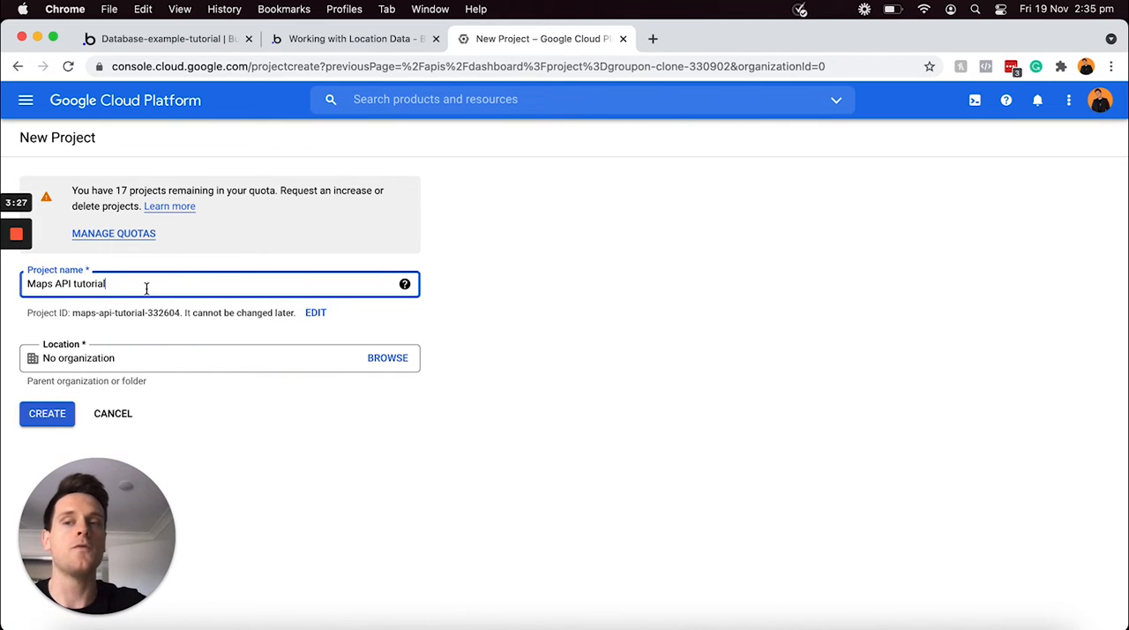
click(48, 424)
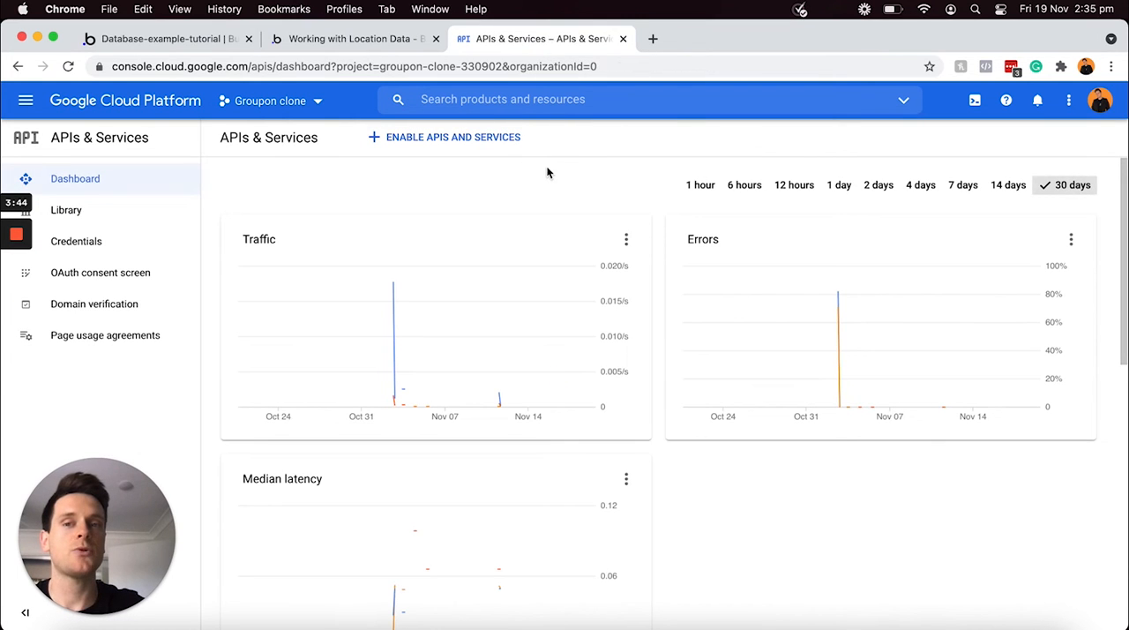
click(308, 106)
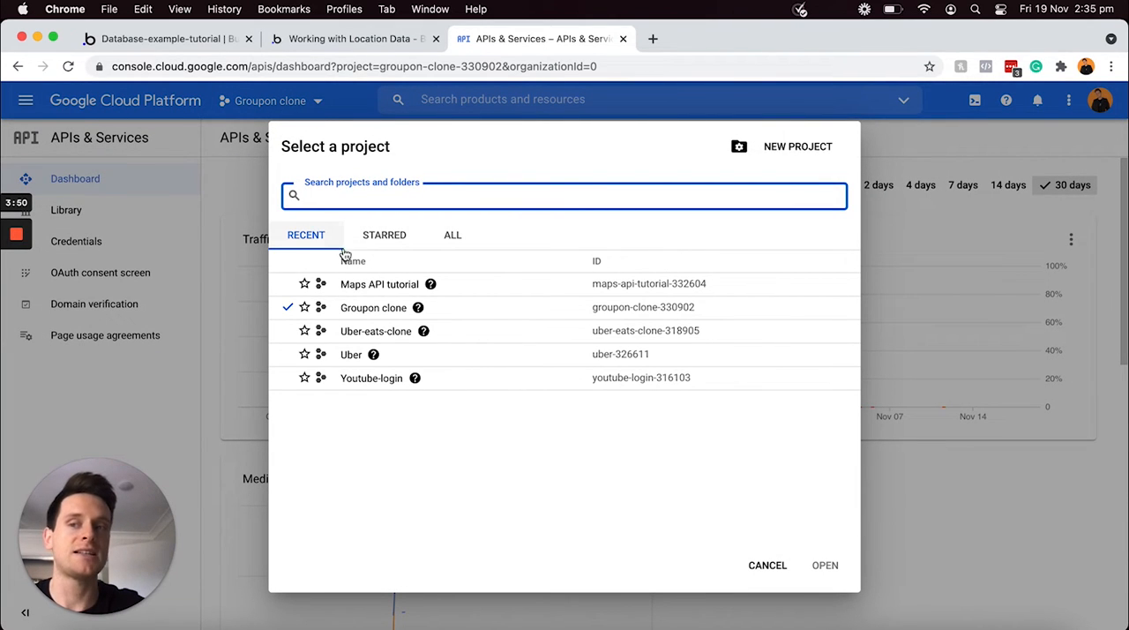
click(378, 284)
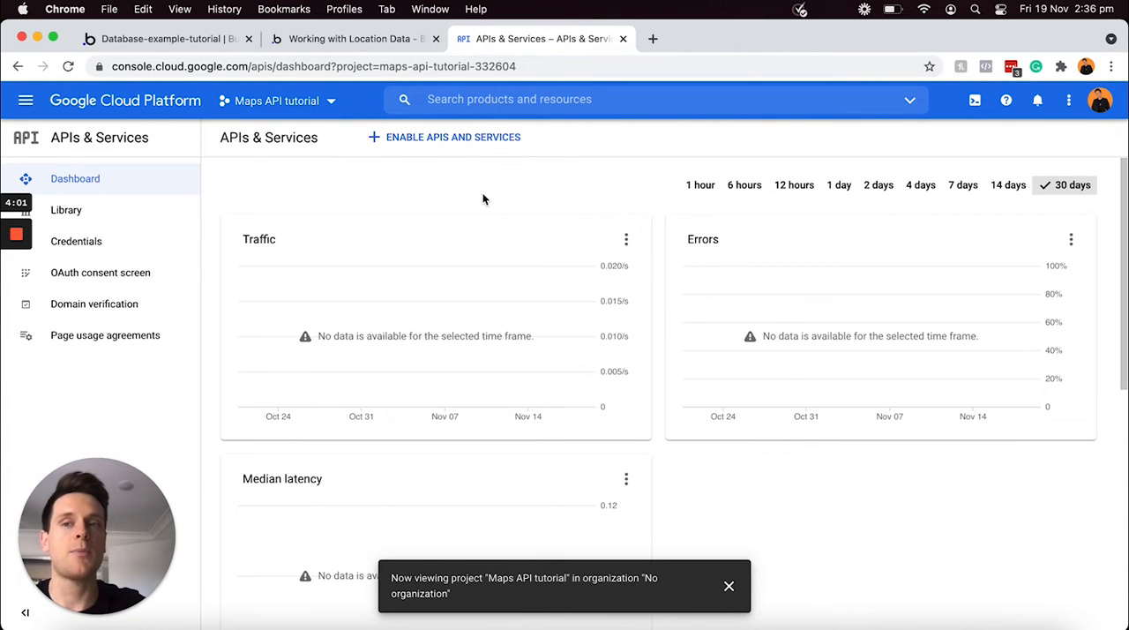
Check the two Google key fields in the Bubble settings, and create two API keys in the Google project's credentials
click(199, 42)
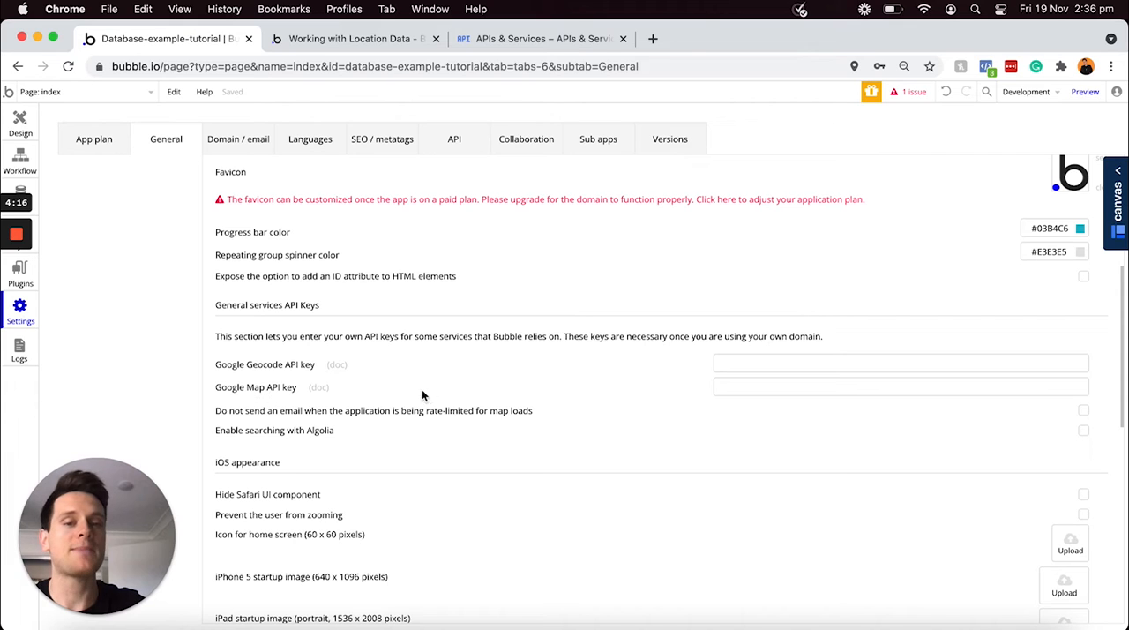
click(511, 41)
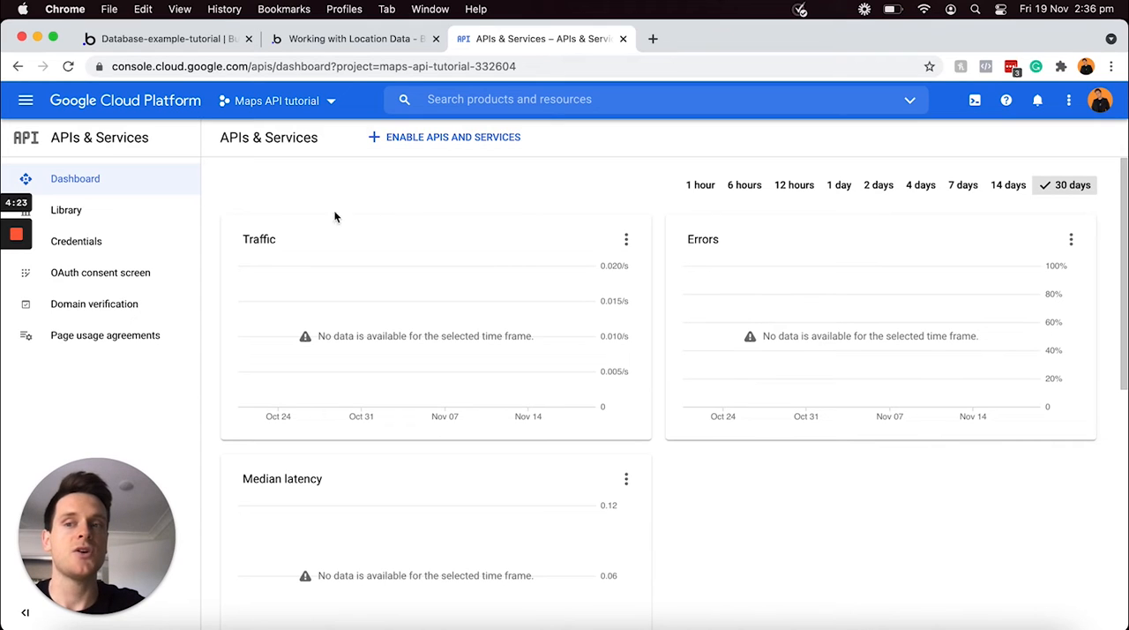
click(140, 250)
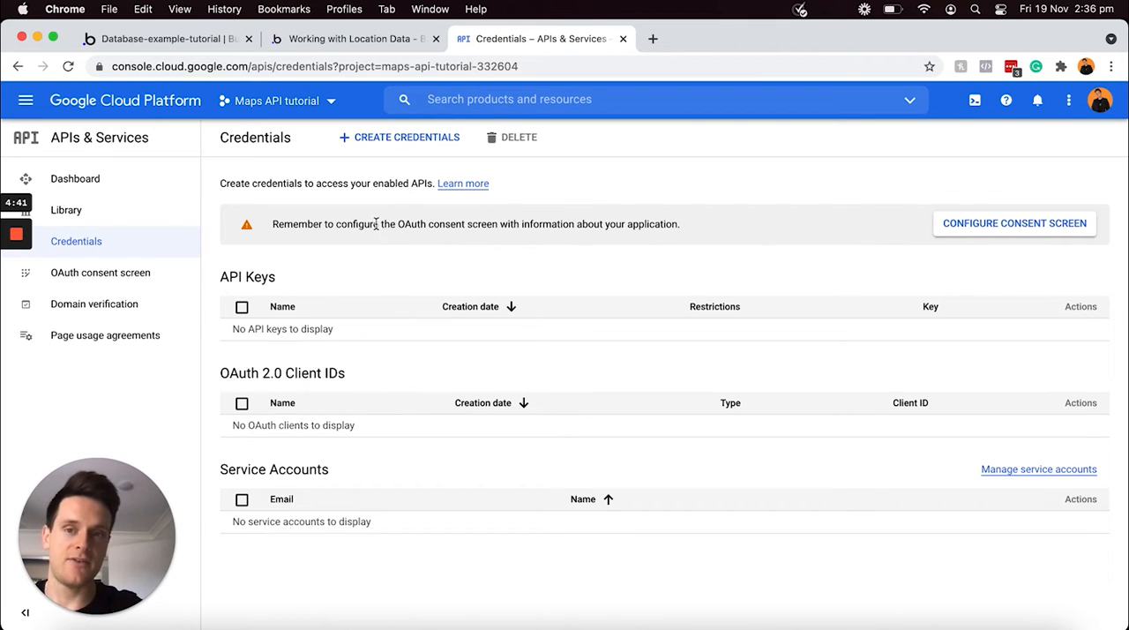
click(411, 141)
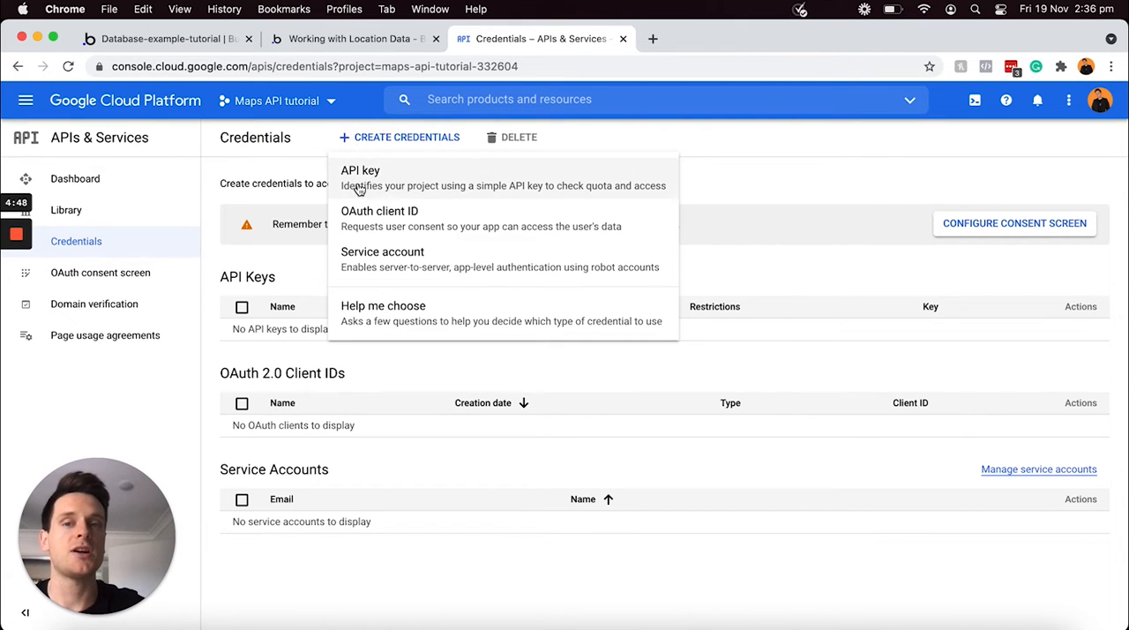
click(396, 187)
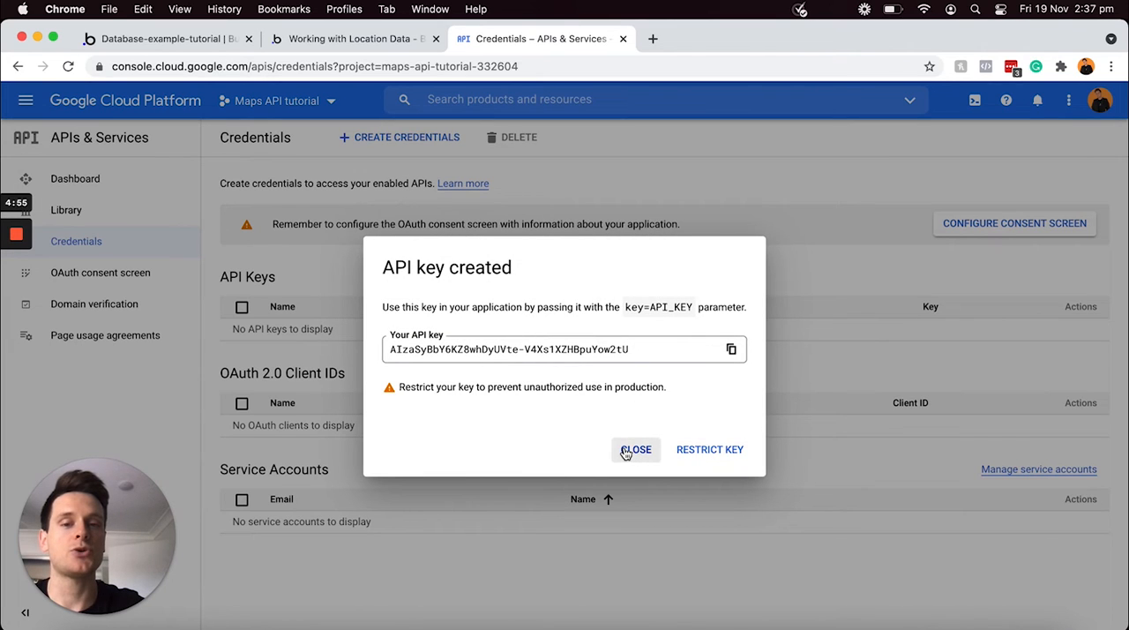
click(626, 451)
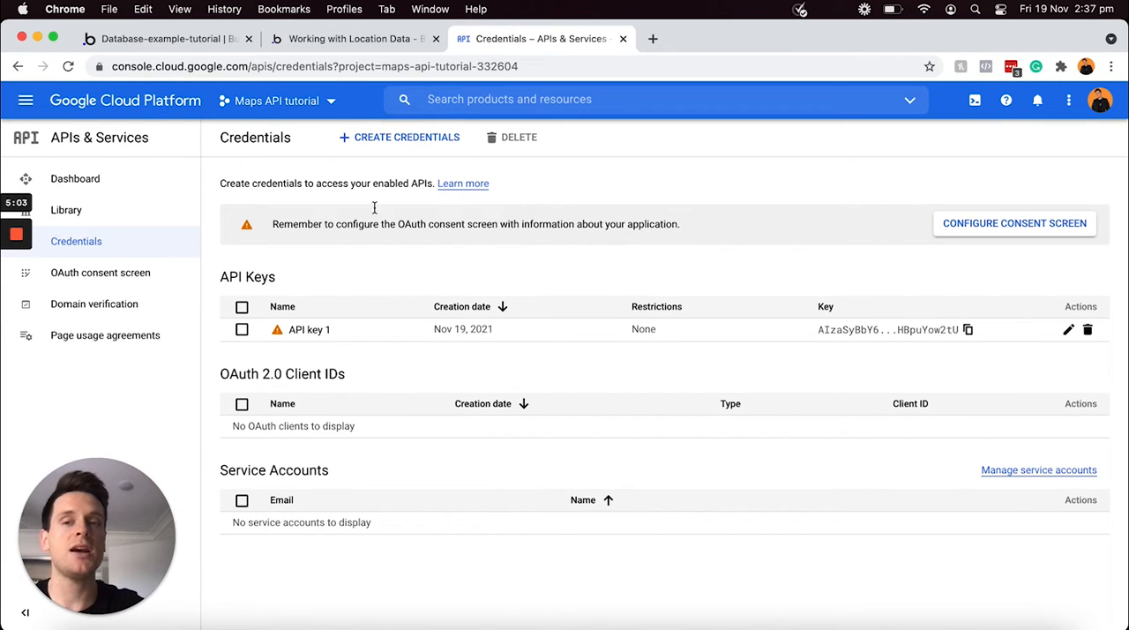
click(384, 138)
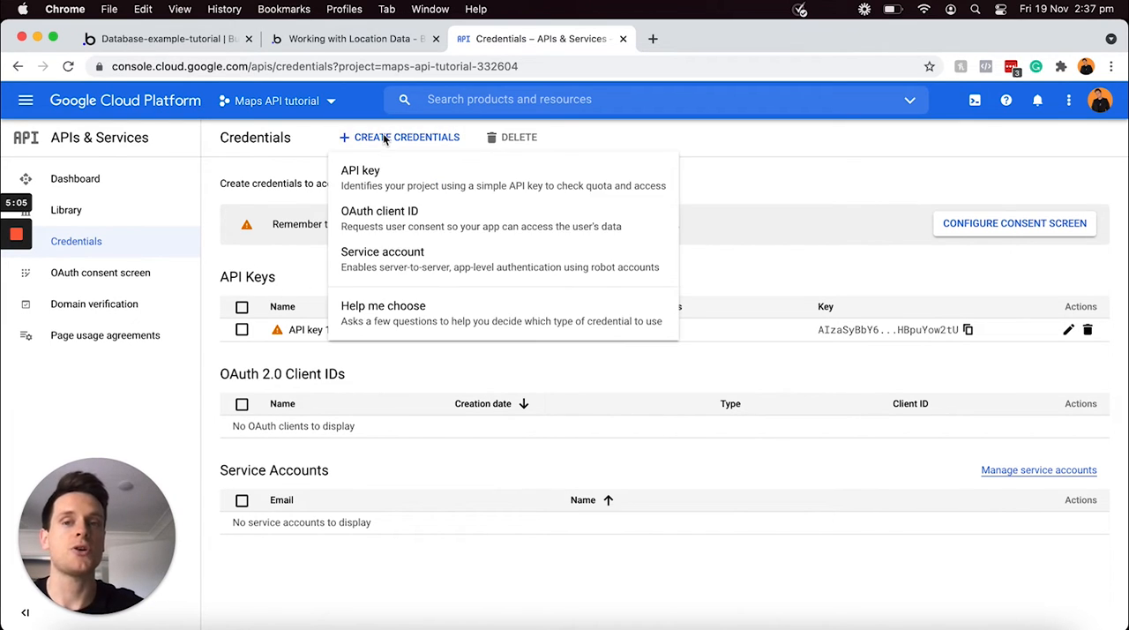
click(386, 171)
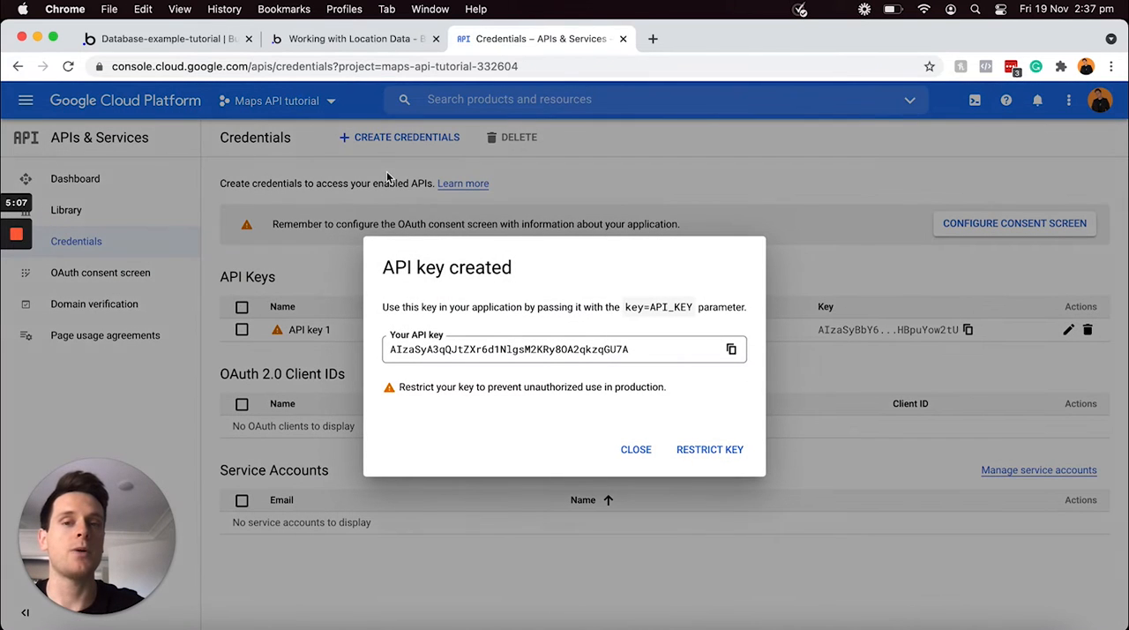
click(636, 450)
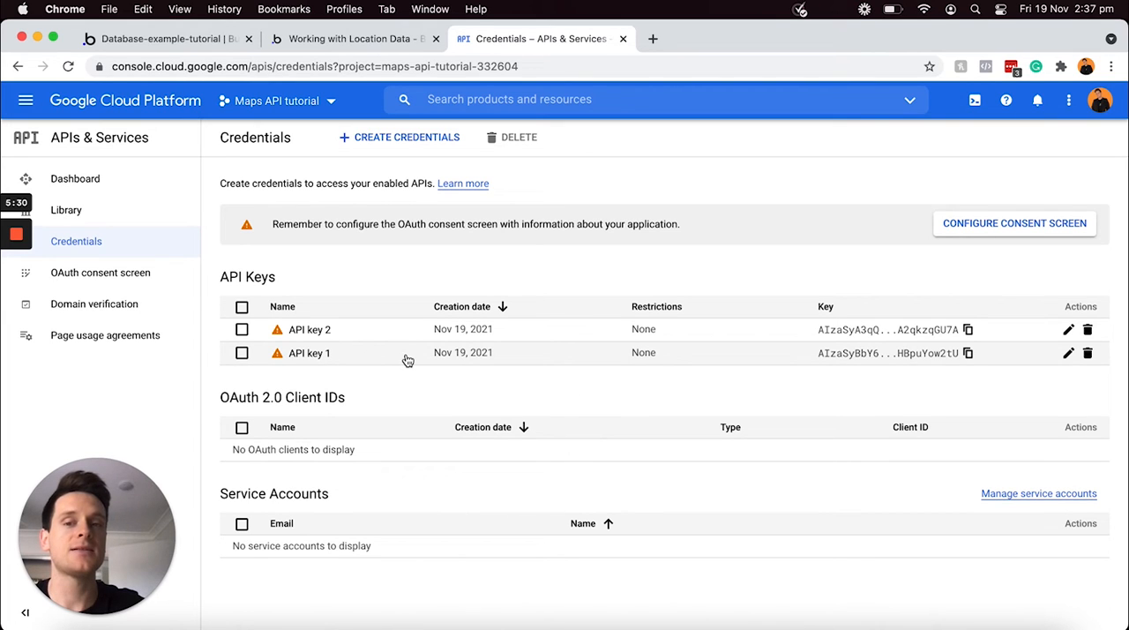
Read the key setup instructions in the Bubble Docs location data guide and search the page for "client"
click(357, 39)
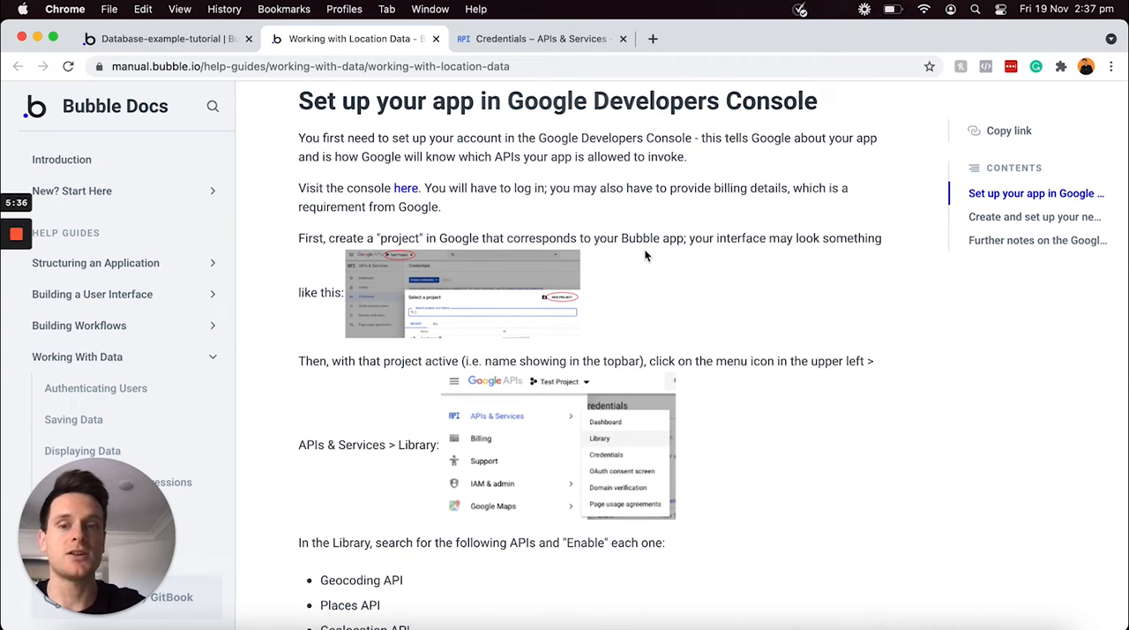
scroll(644, 256, down, 1)
scroll(644, 256, down, 10)
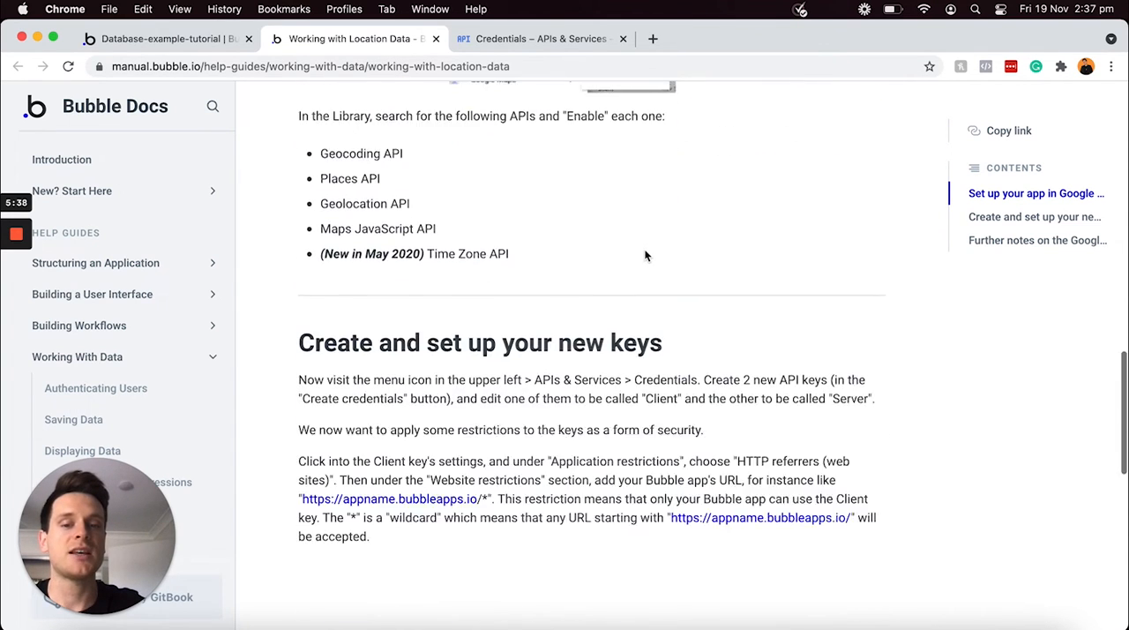
scroll(645, 255, down, 3)
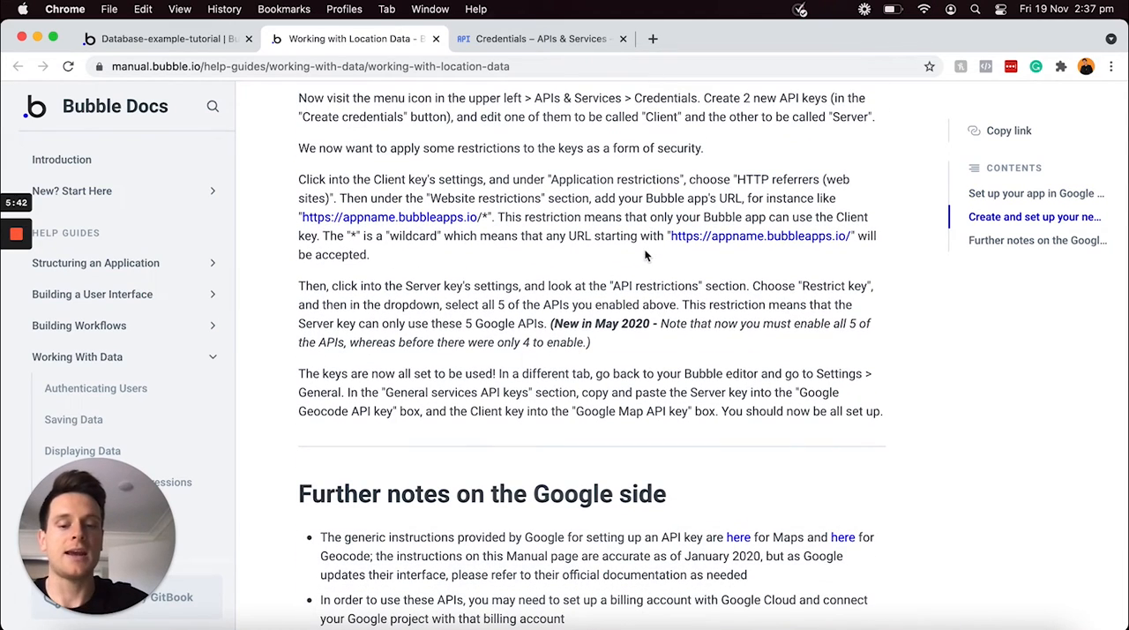
key(super+f)
text(client)
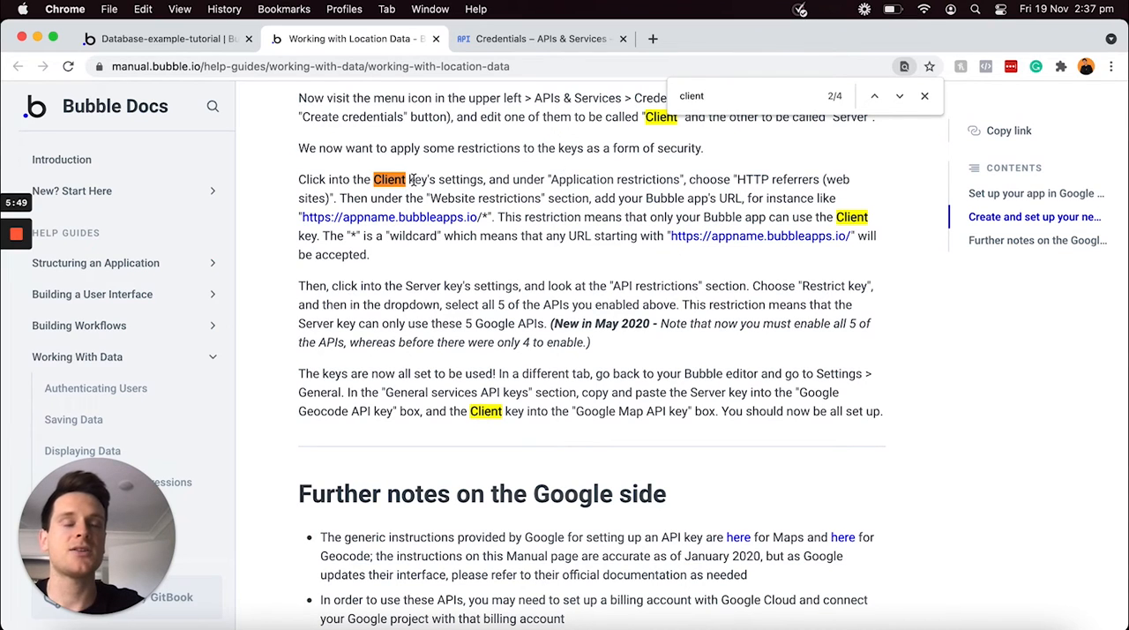
Back in Google Cloud Platform, open API key 1 for editing and set its name to "Client"
click(536, 44)
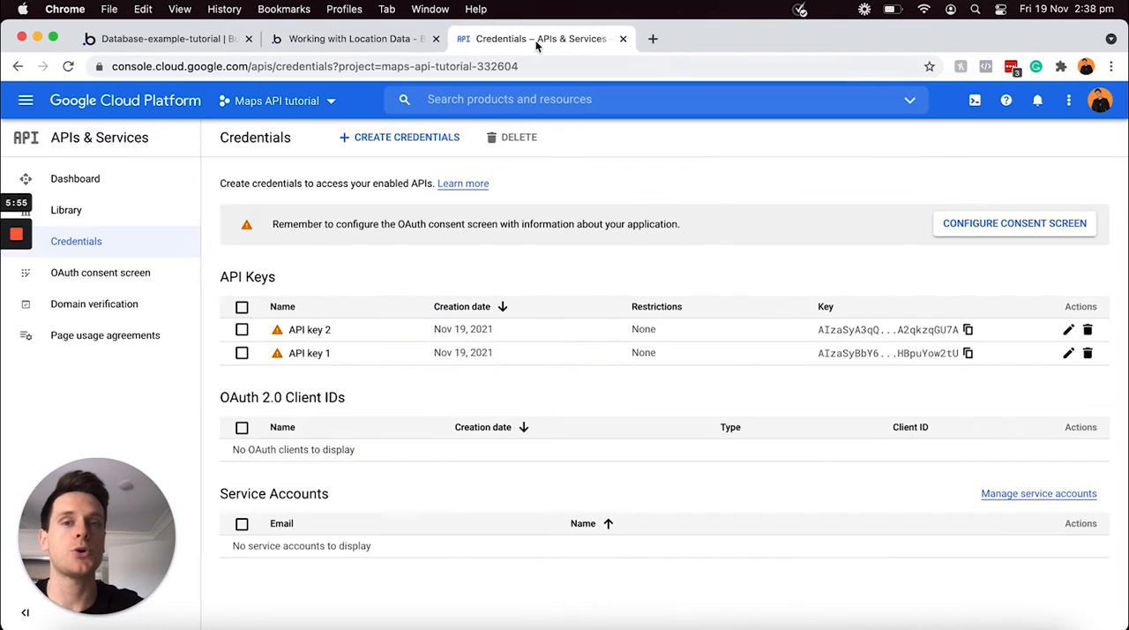
click(1068, 353)
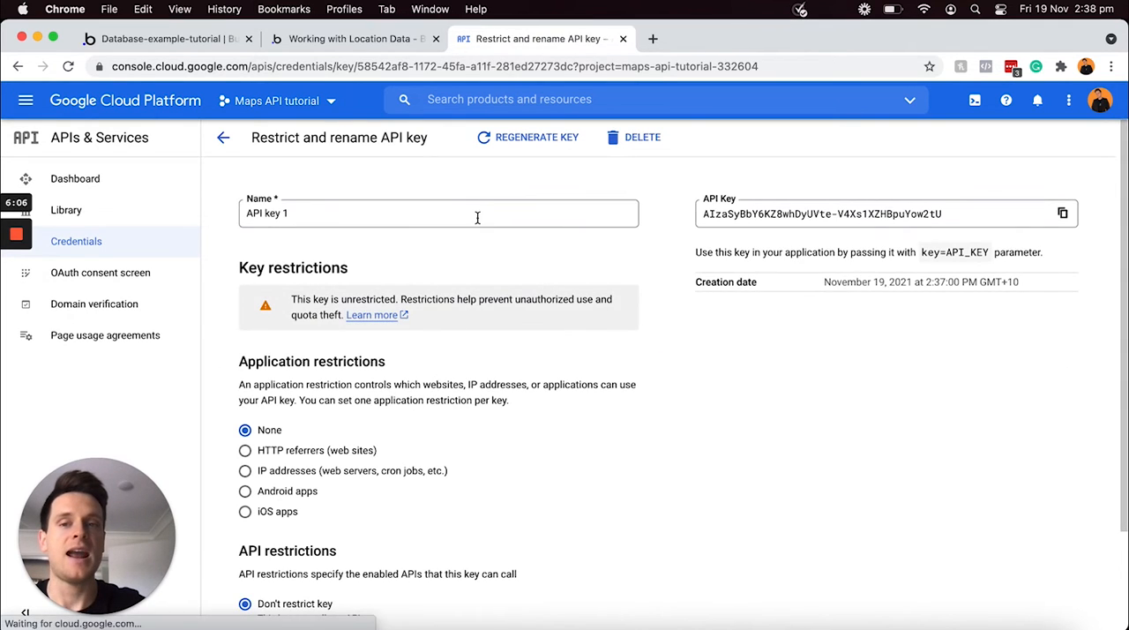
click(475, 213)
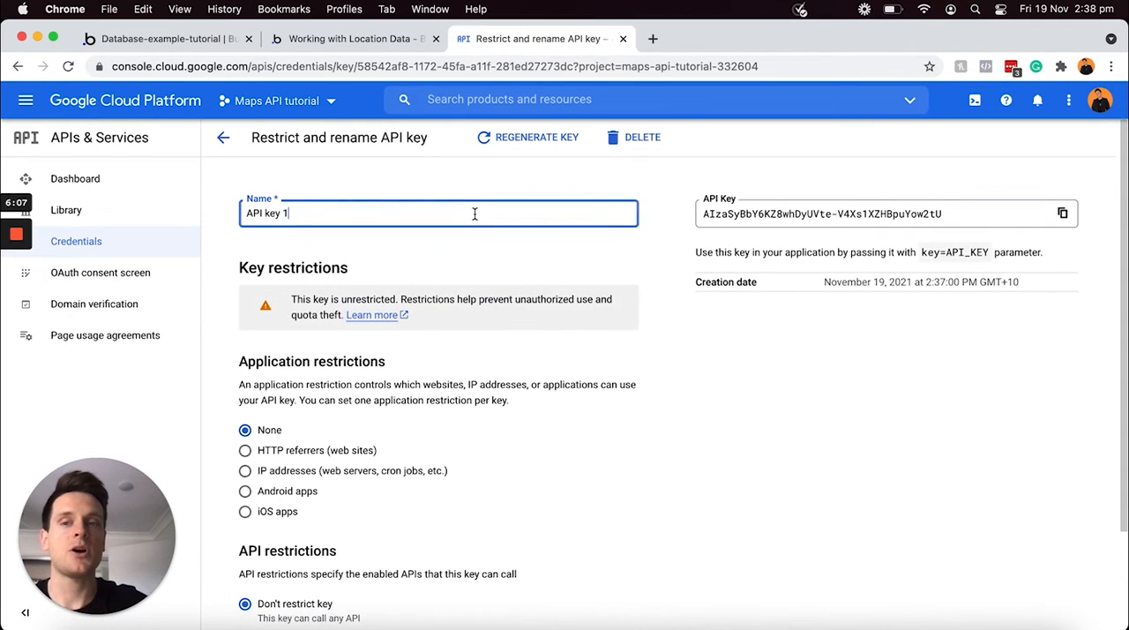
key(super+a)
text(Client)
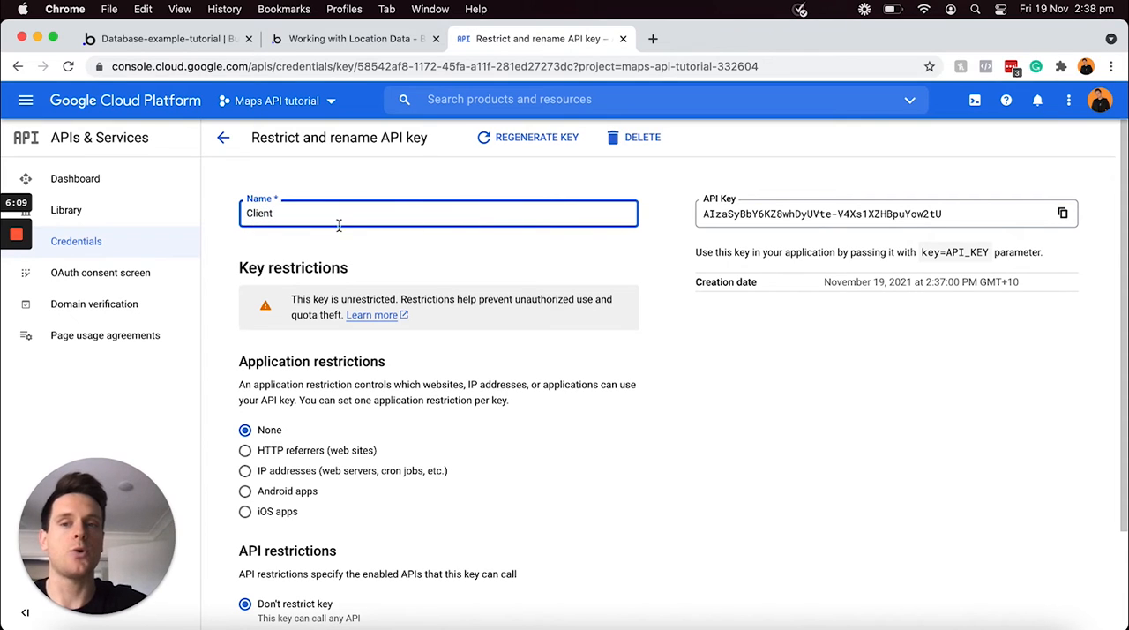
click(427, 249)
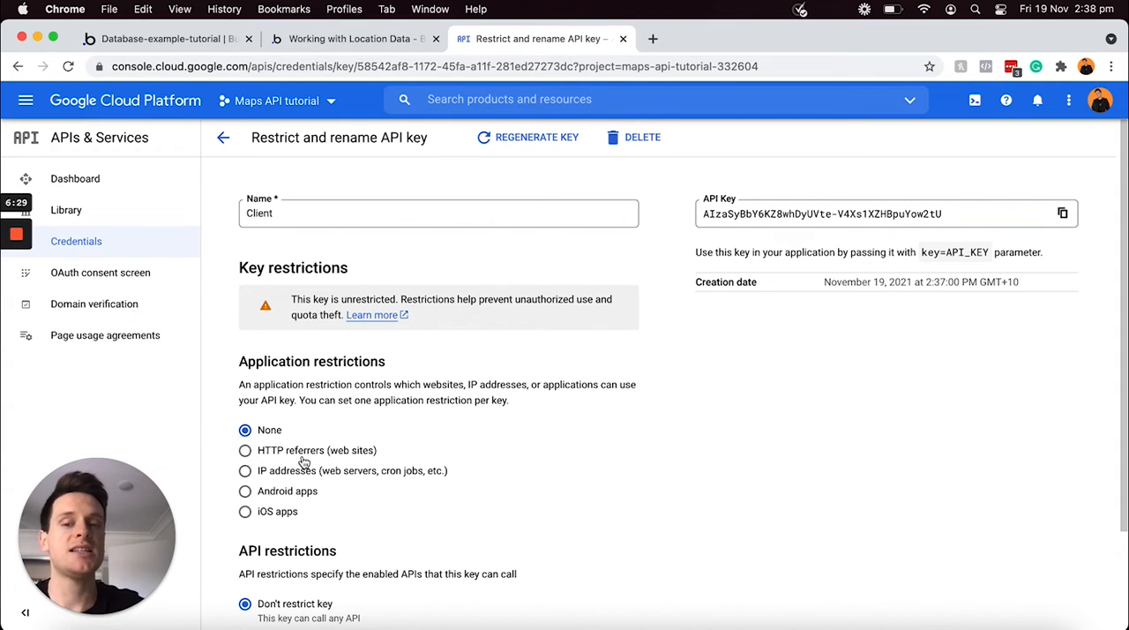
Set the Client key's application restriction to HTTP referrers (web sites) and start a new website restriction item
click(245, 449)
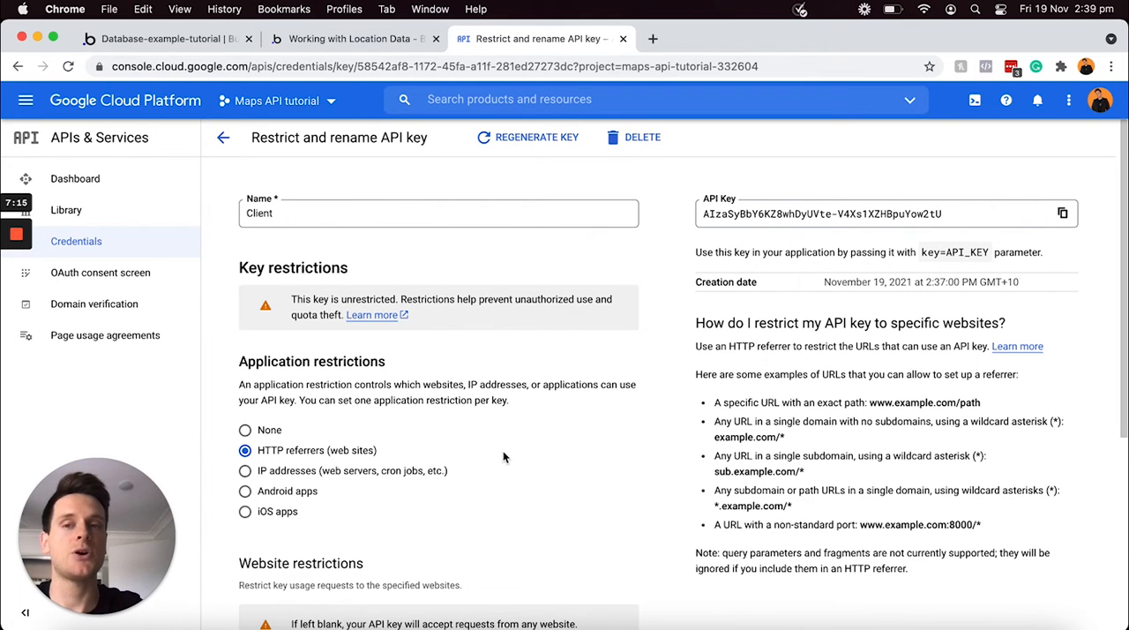
scroll(503, 456, down, 4)
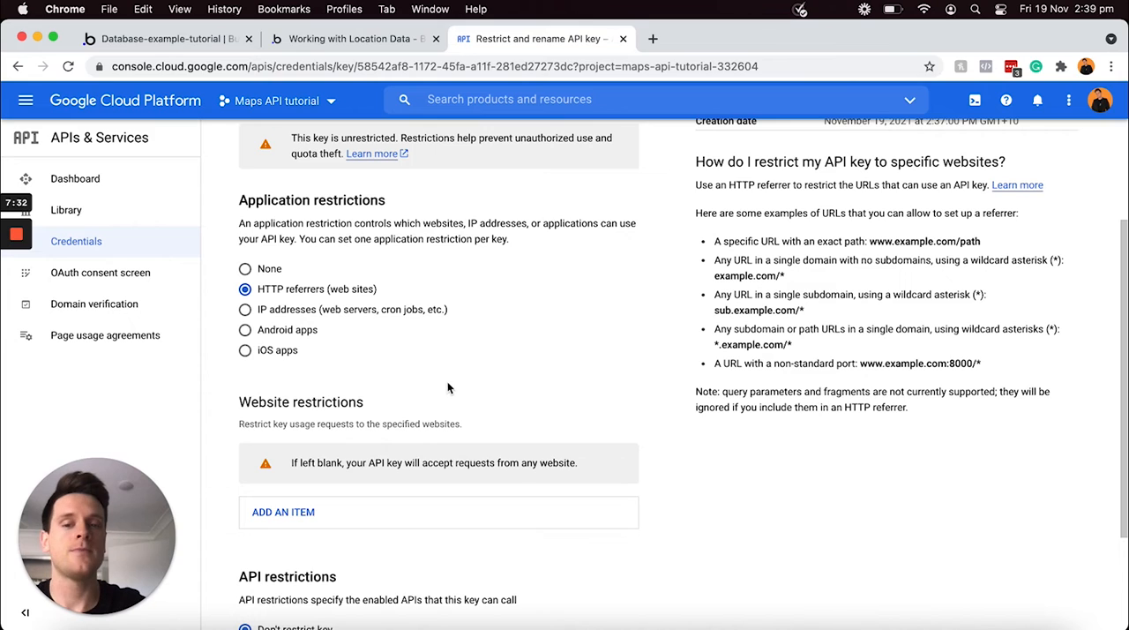
click(279, 518)
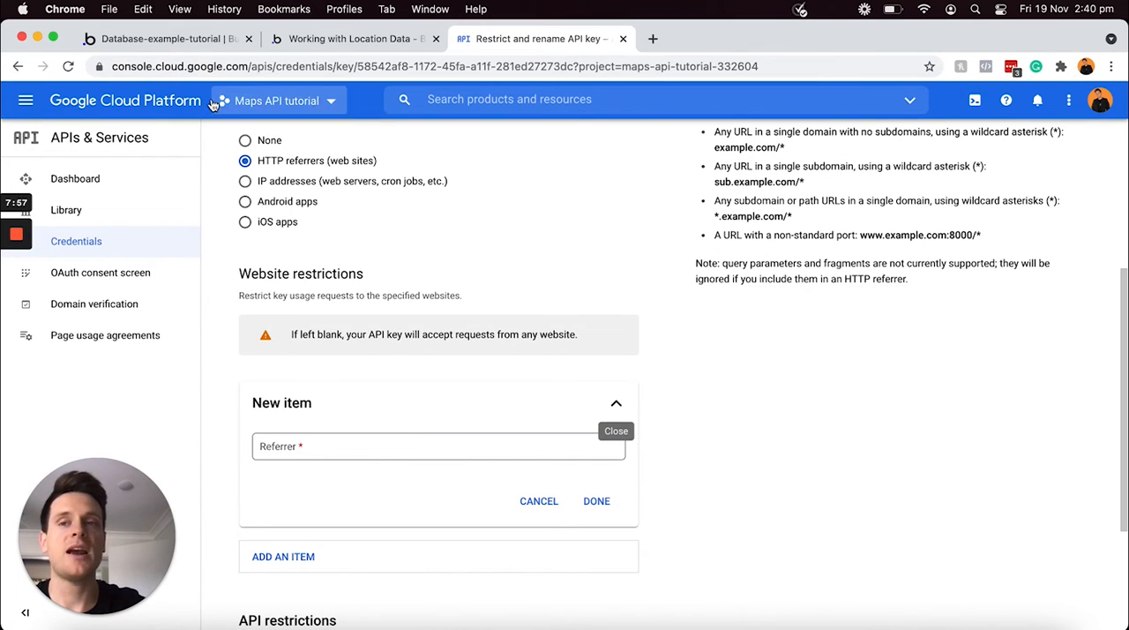
Preview the Bubble app, copy its page URL, and paste it as the referrer of the Client key's new website restriction
click(197, 43)
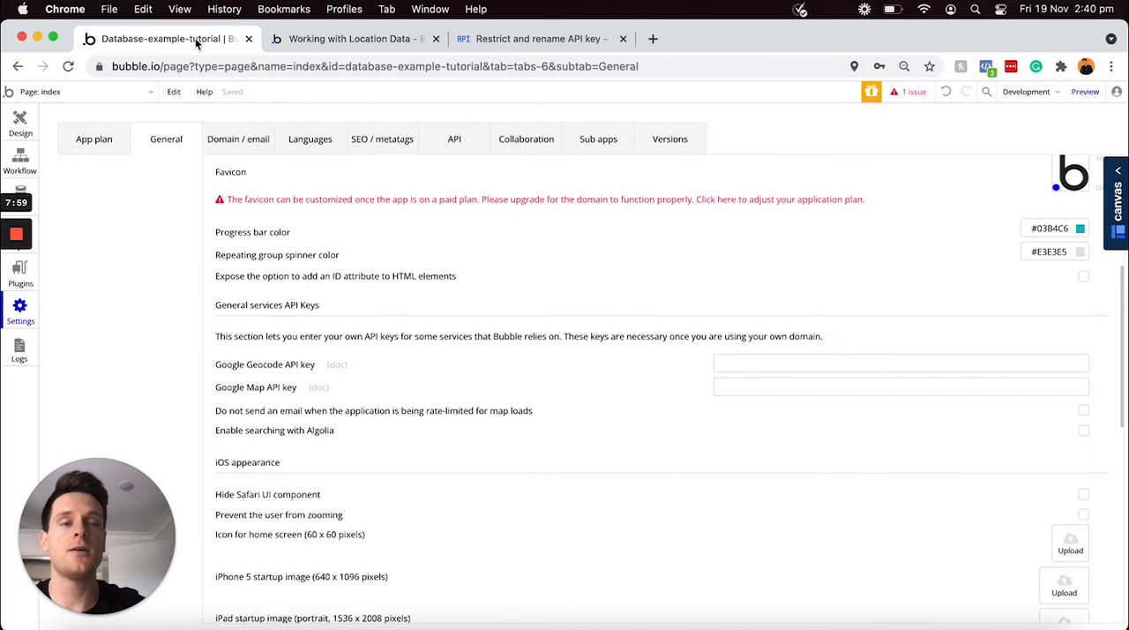
click(1084, 94)
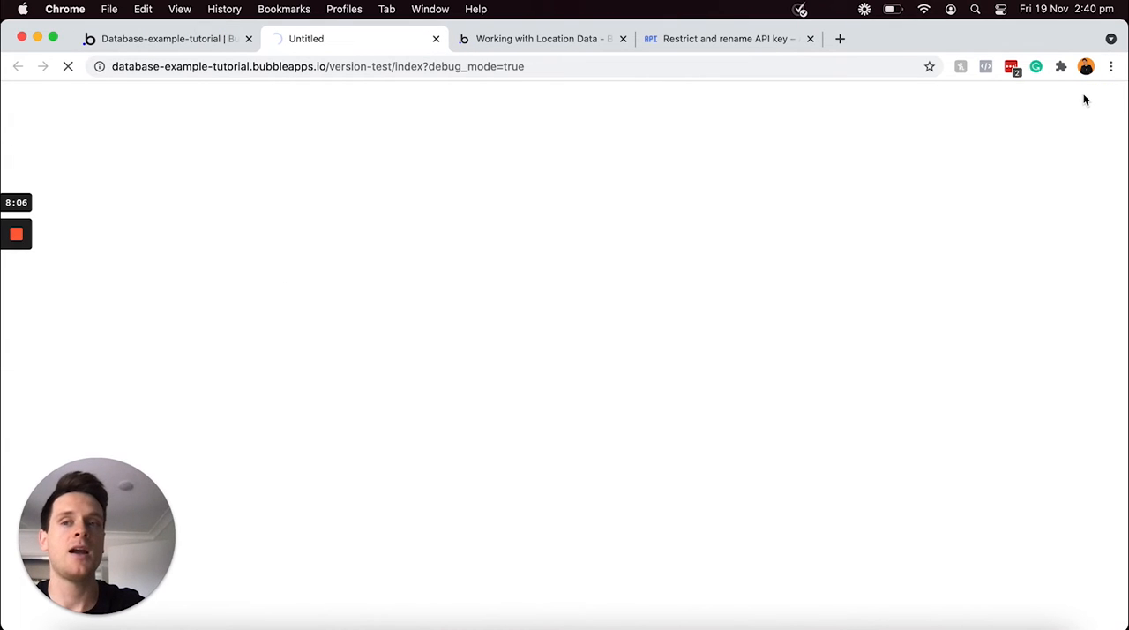
click(544, 66)
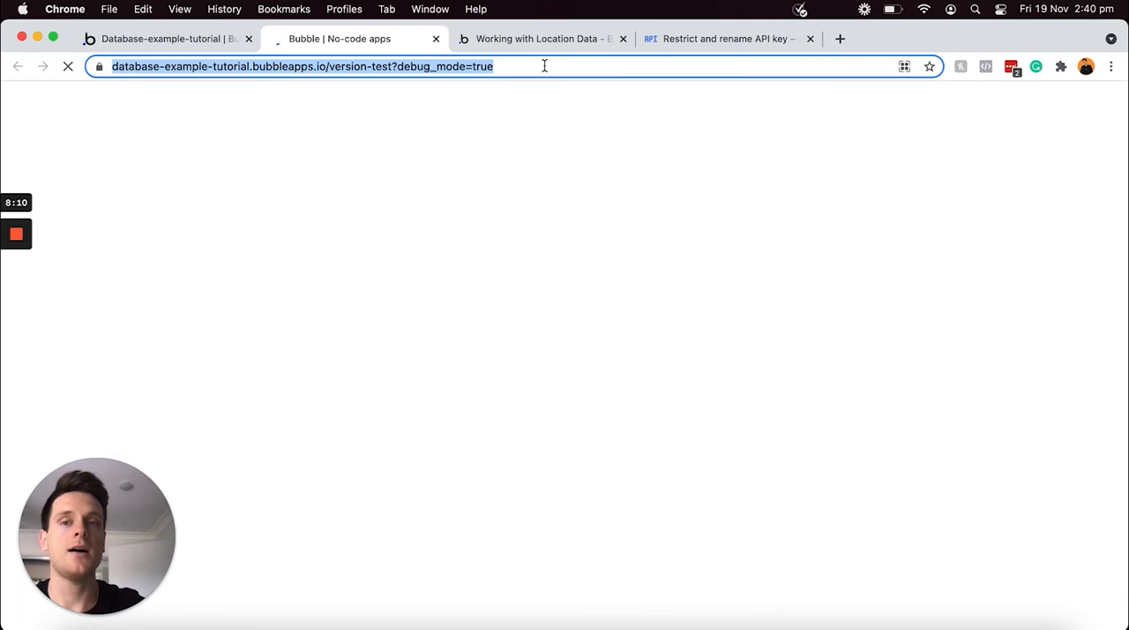
click(681, 45)
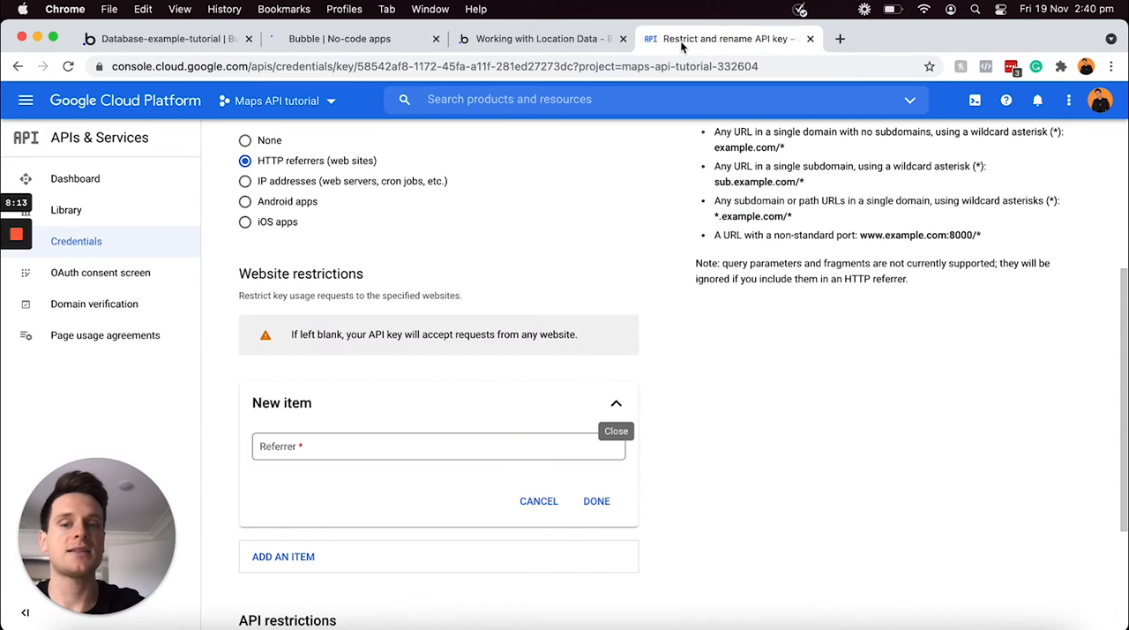
click(399, 447)
text(https://database-example-tutorial.bubbleapps.io/version-test?debug_mode=true)
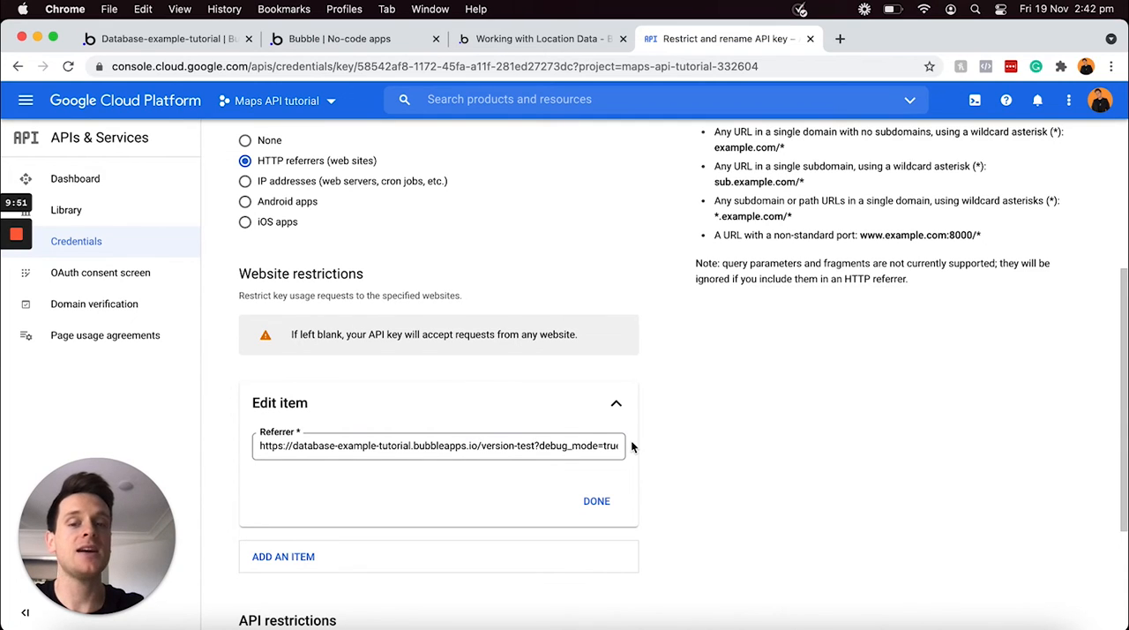
click(480, 445)
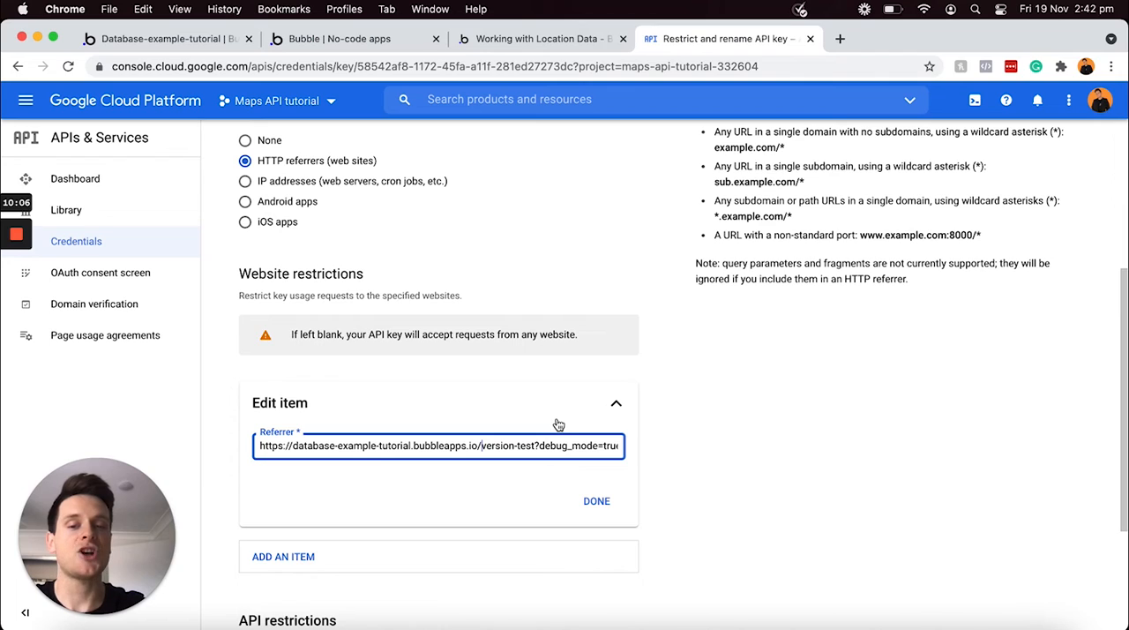
key(shift+super+Right)
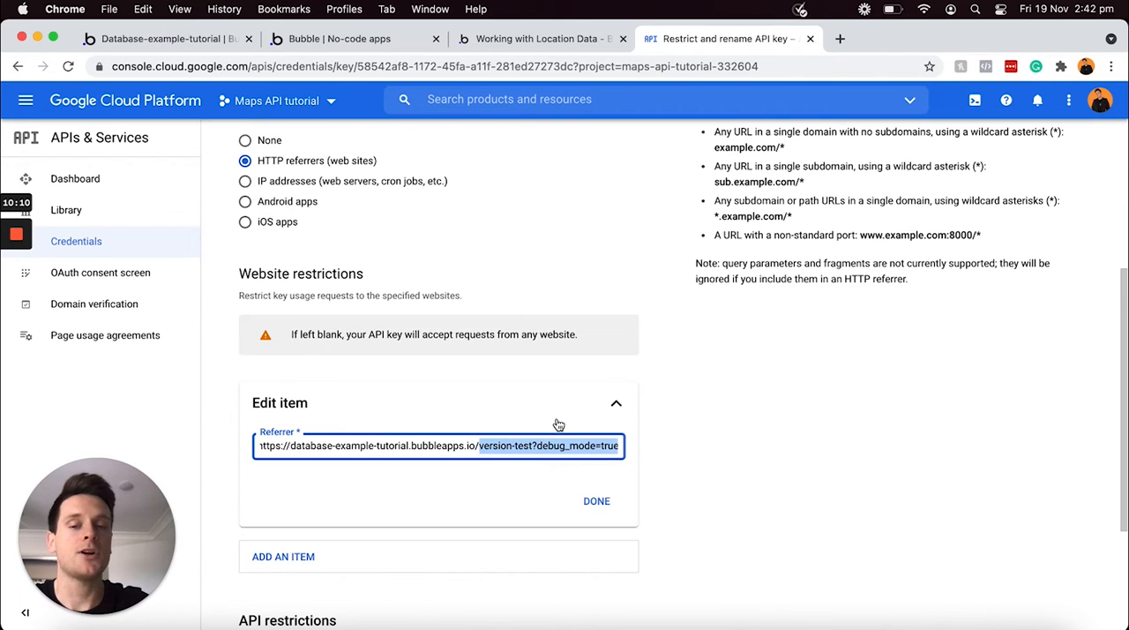
key(BackSpace)
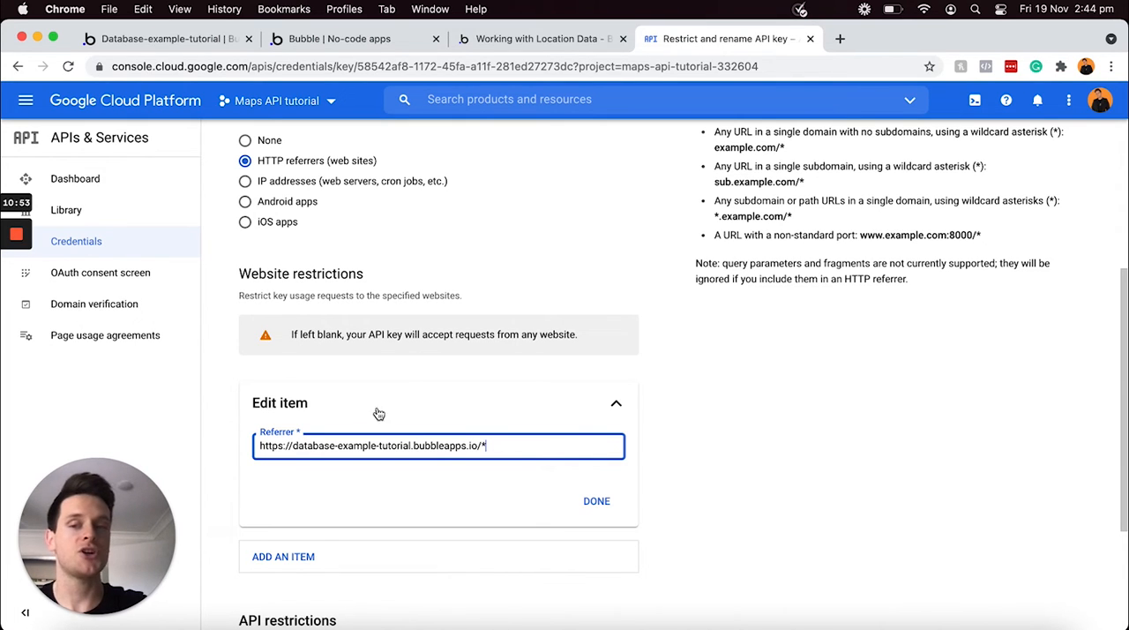
Copy the wildcard referrer URL for reuse, and save the Client key with this website restriction
triple_click(506, 441)
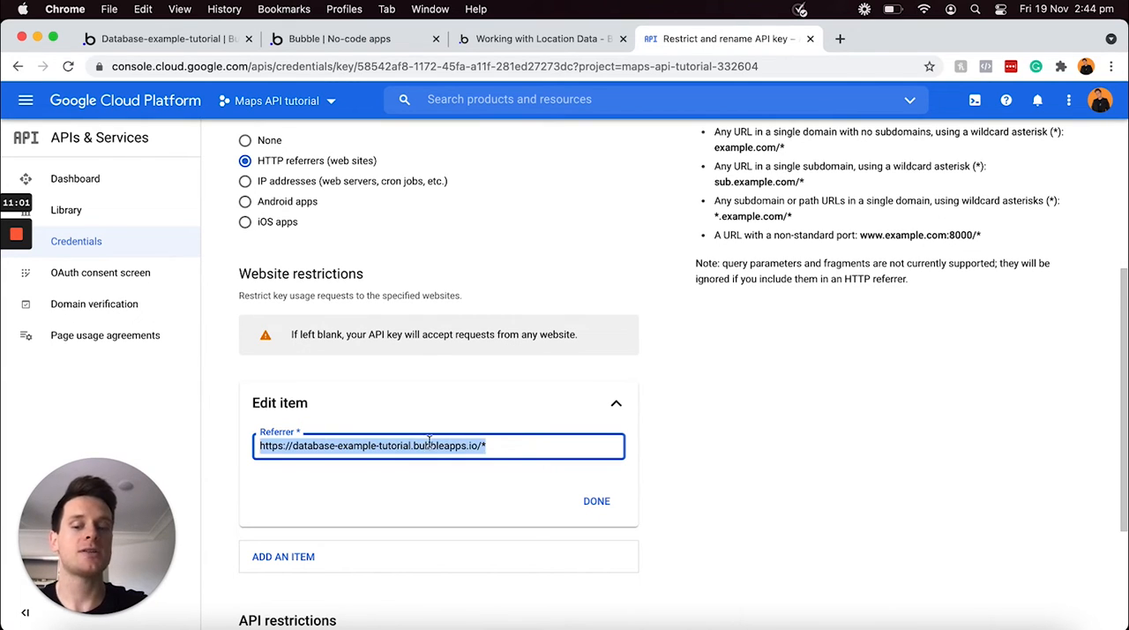
key(super+c)
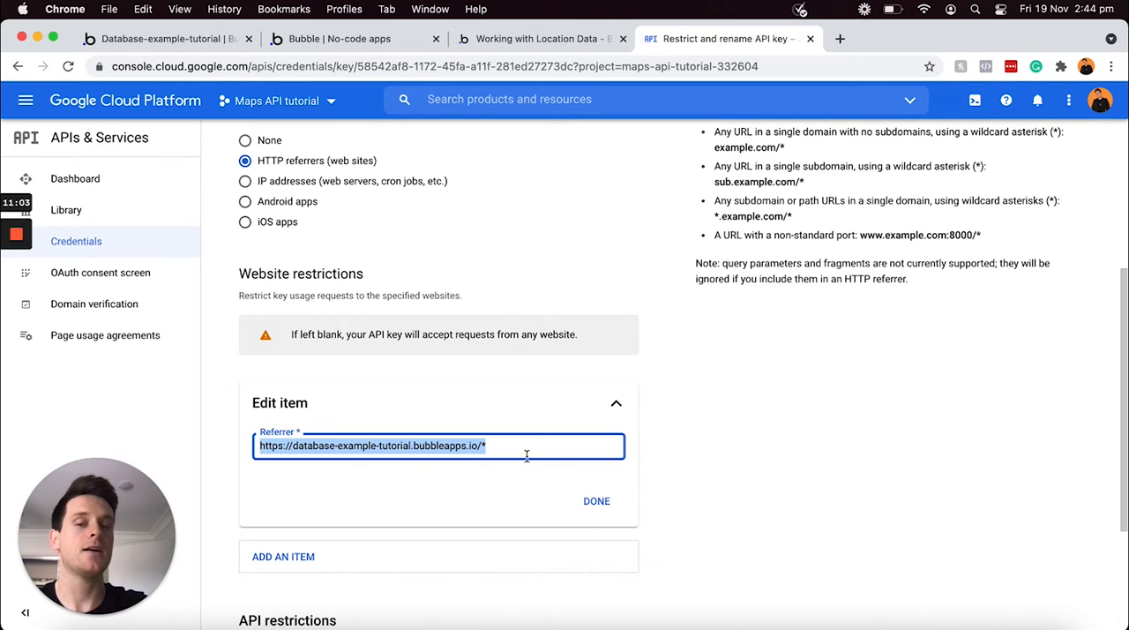
click(596, 502)
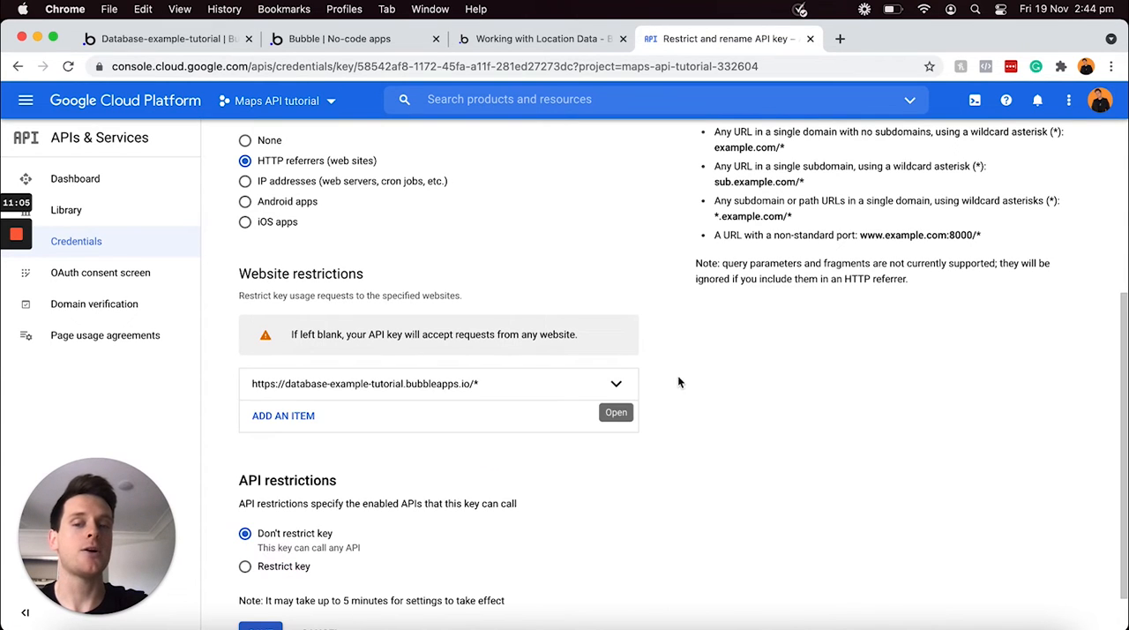
scroll(678, 381, down, 1)
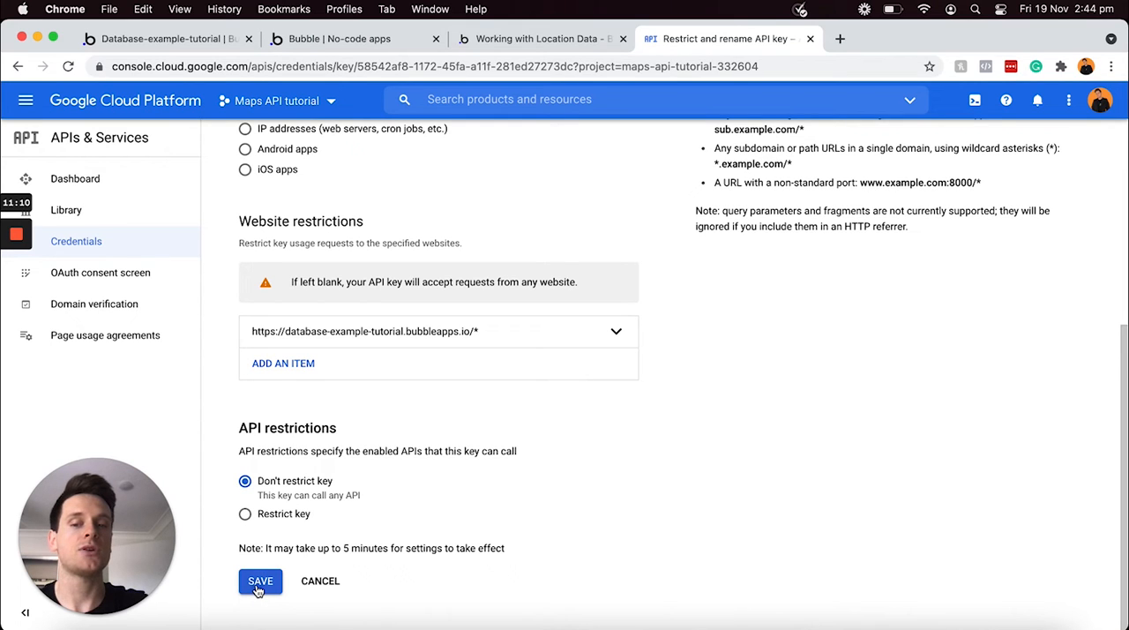
click(259, 585)
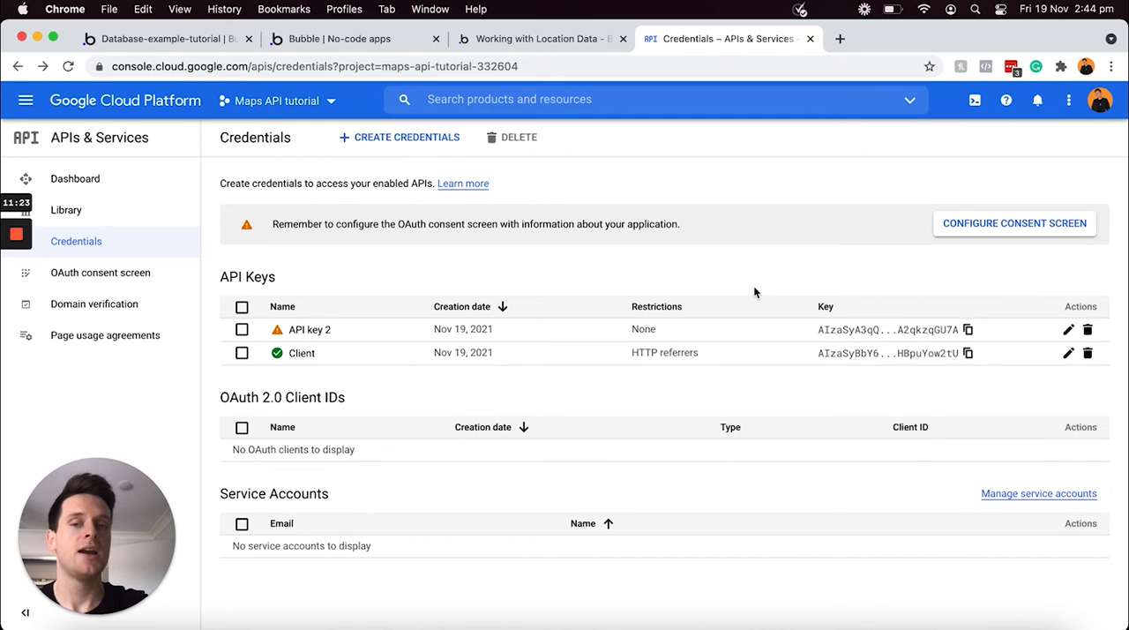
Open API key 2 for editing and set its name to "Server"
click(1064, 330)
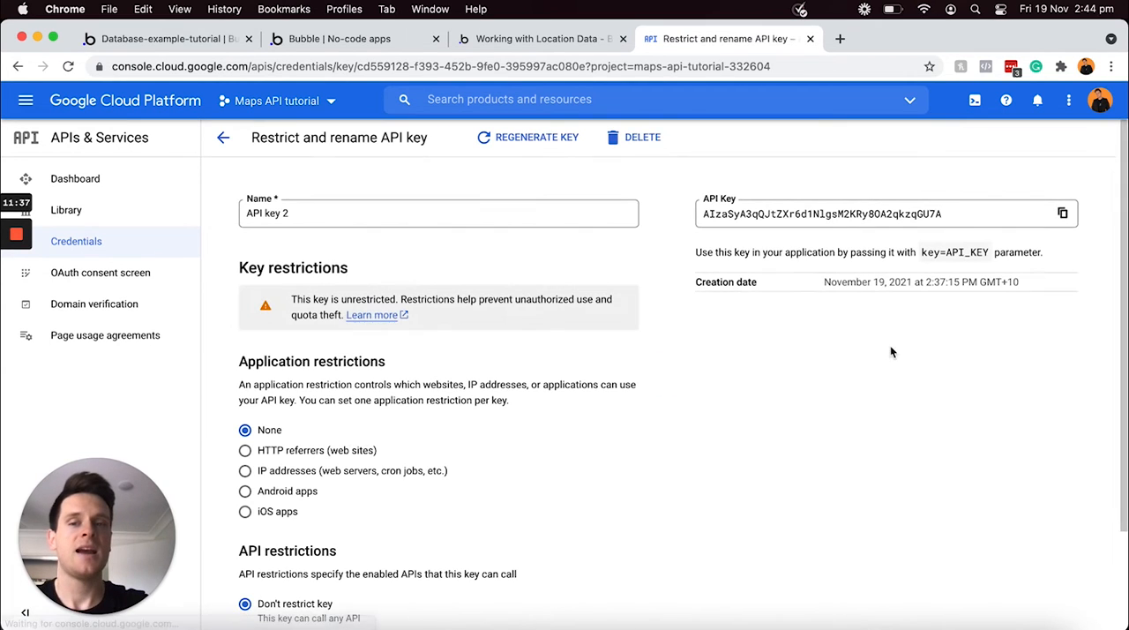
click(539, 217)
key(super+a)
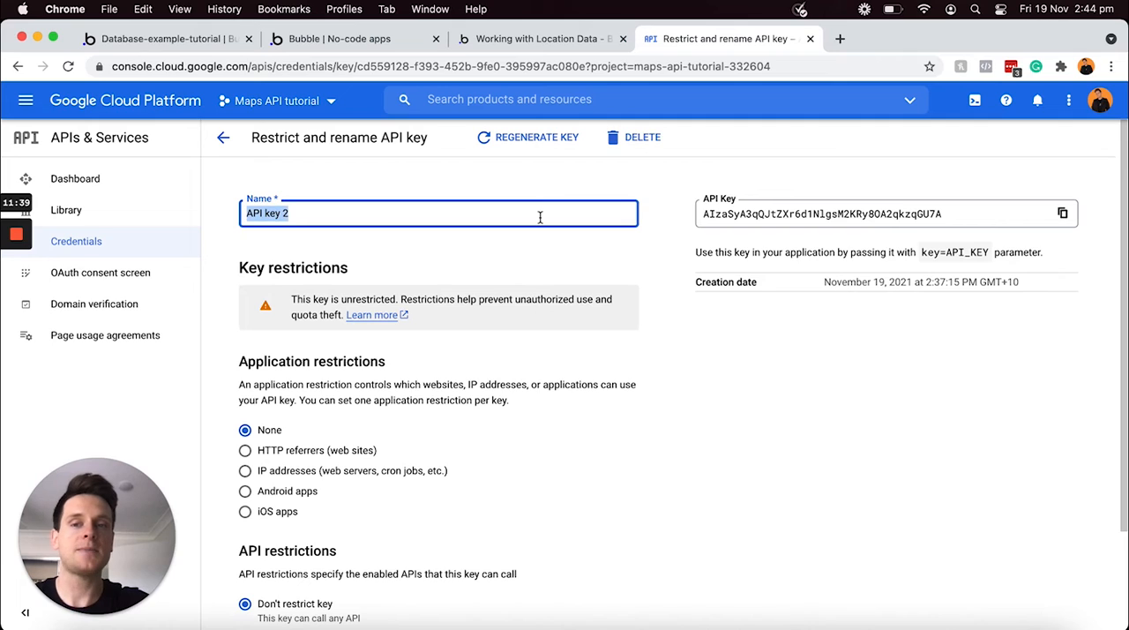
text(Serve)
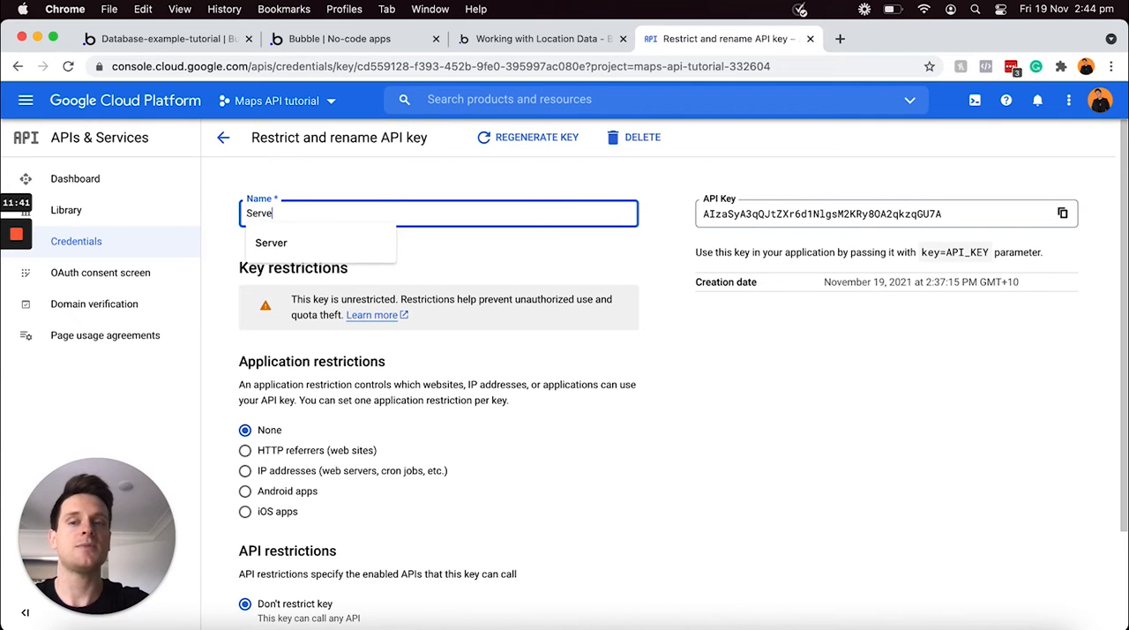
text(r)
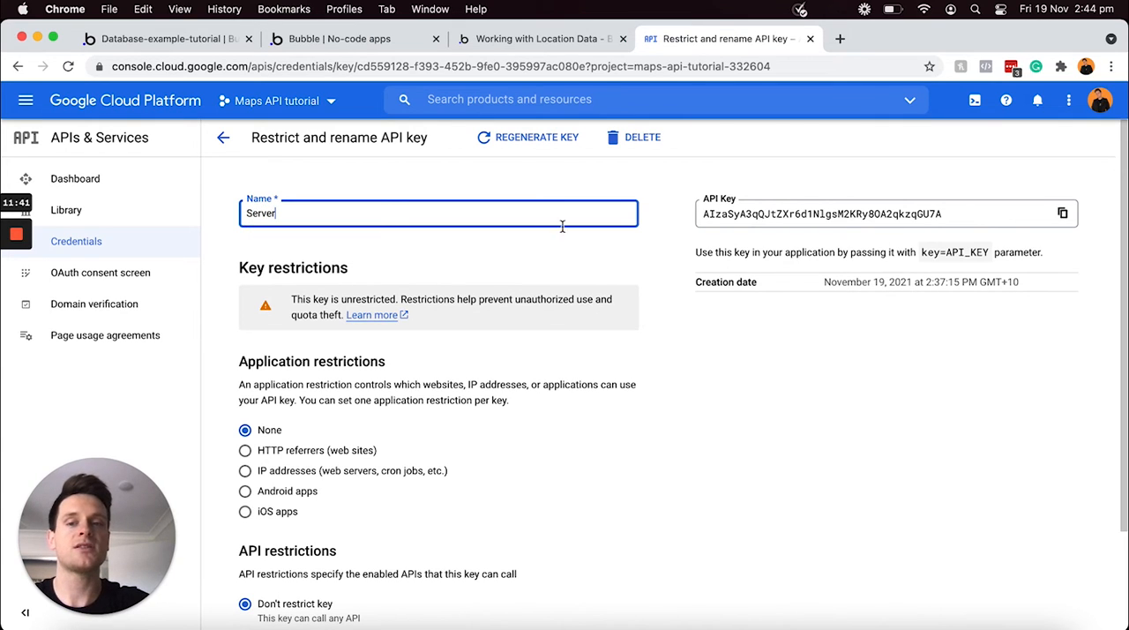
click(245, 451)
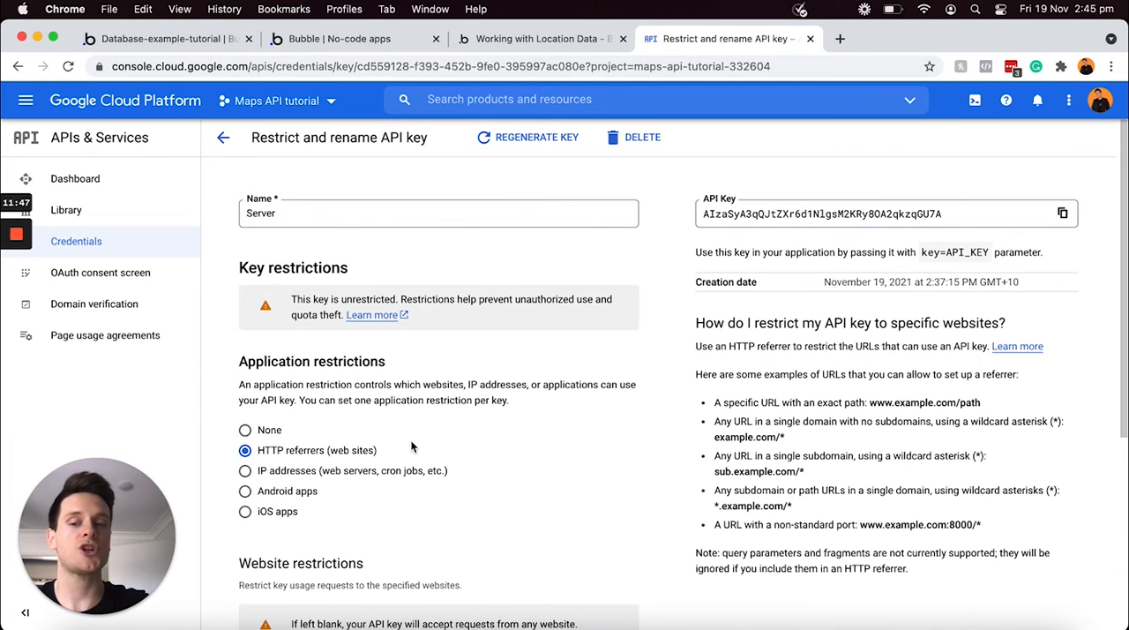
scroll(411, 447, down, 3)
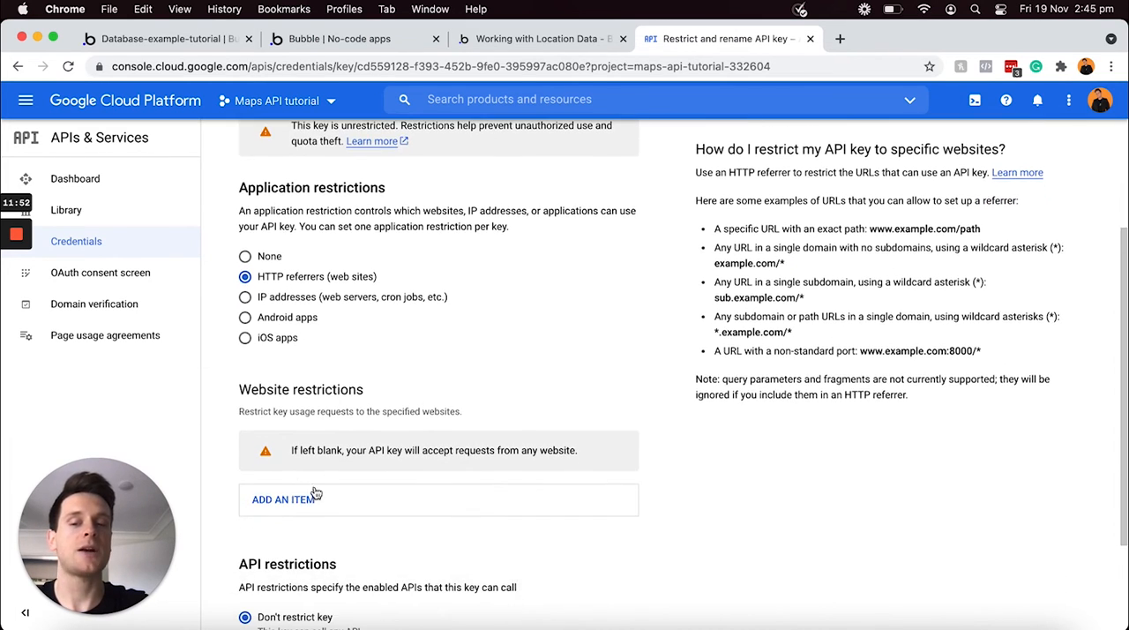
click(313, 500)
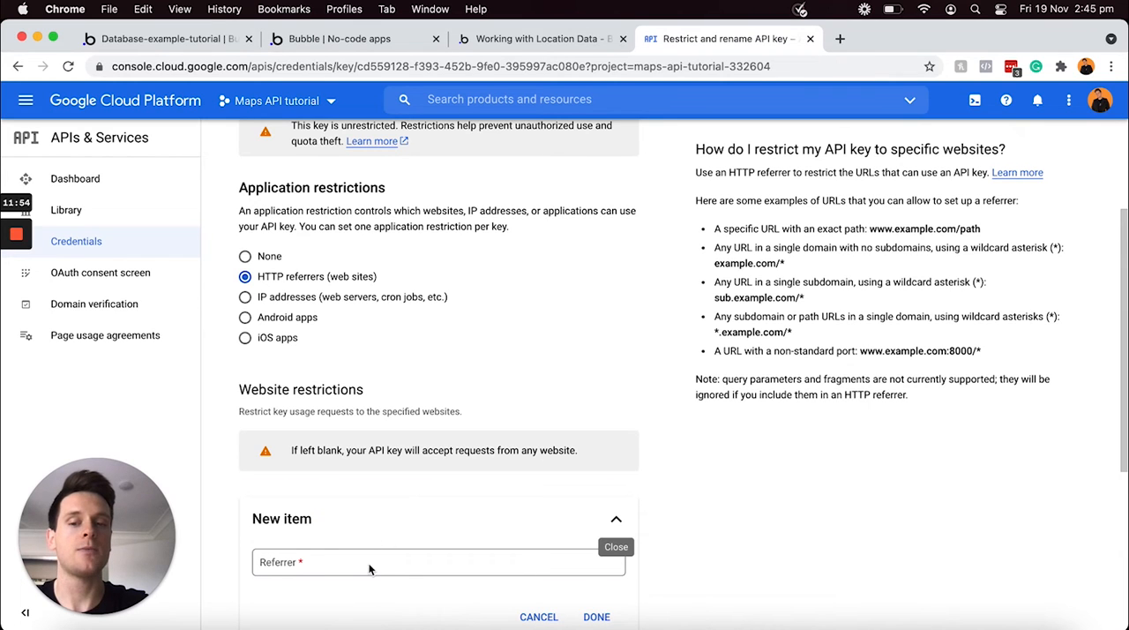
key(super+v)
scroll(455, 512, down, 1)
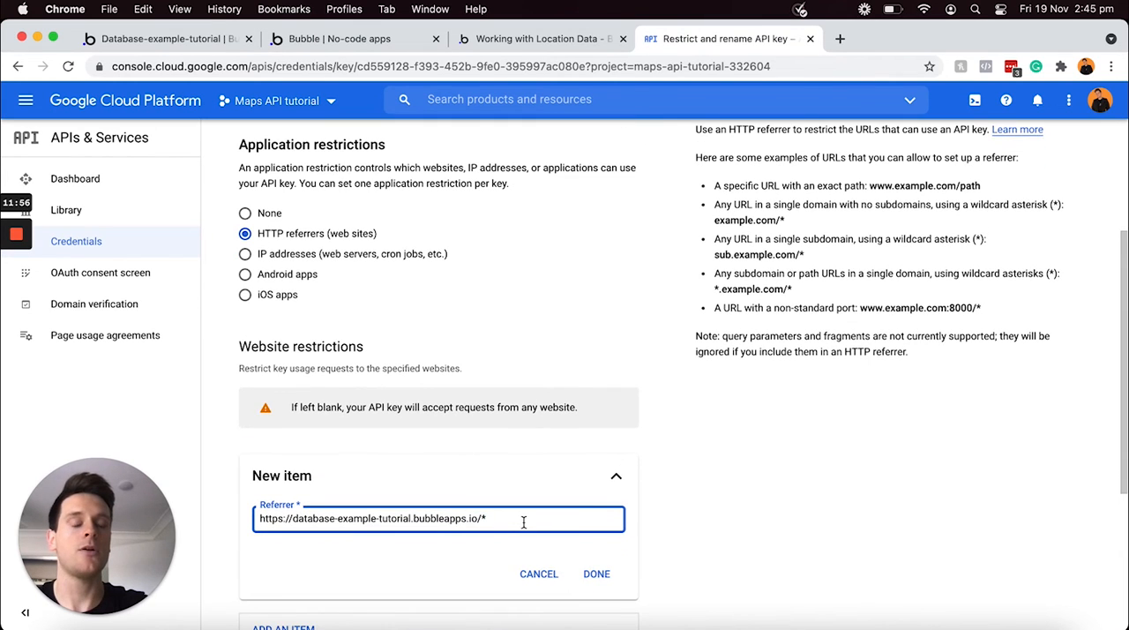
click(596, 574)
scroll(574, 453, down, 3)
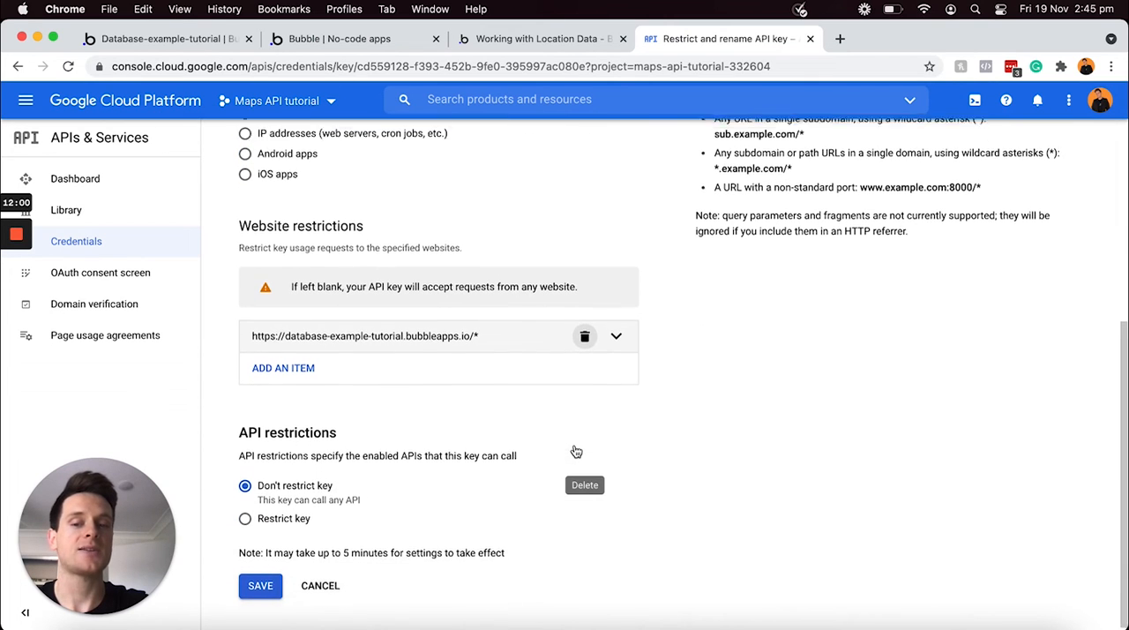
click(254, 589)
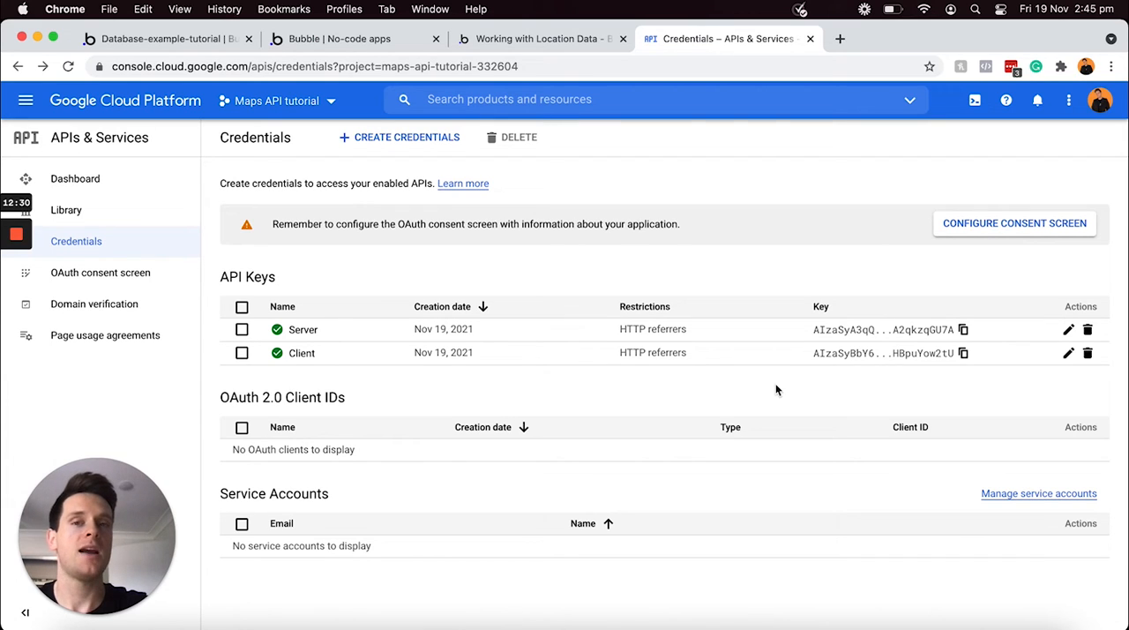
Check the Bubble Docs location data guide for the APIs to enable, and return to the Google Cloud Platform credentials
click(533, 41)
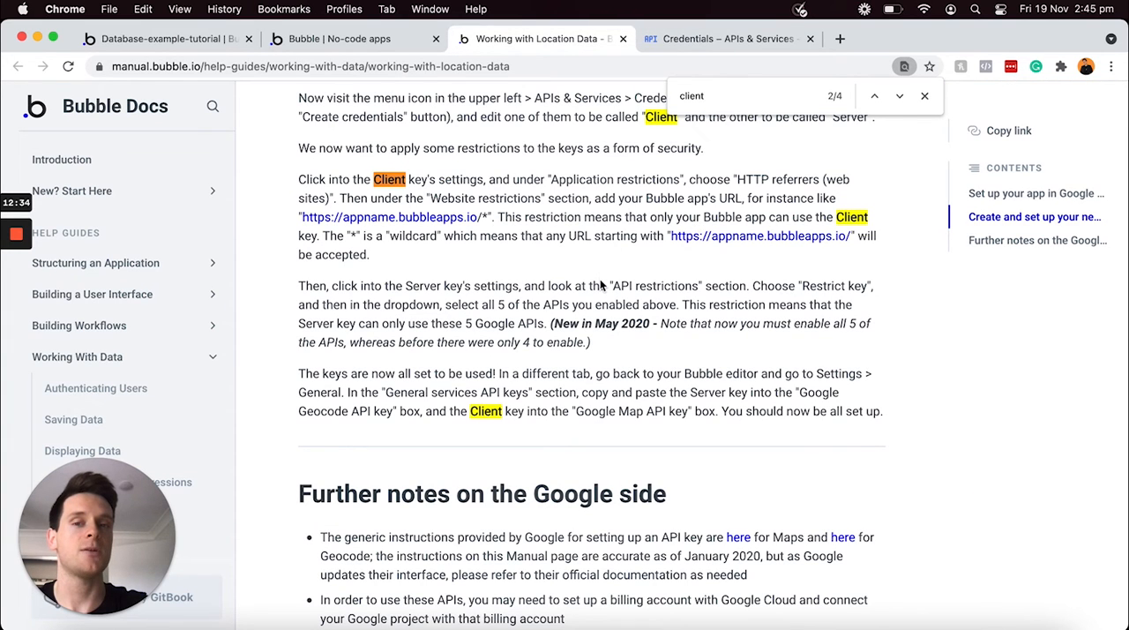
scroll(599, 282, up, 5)
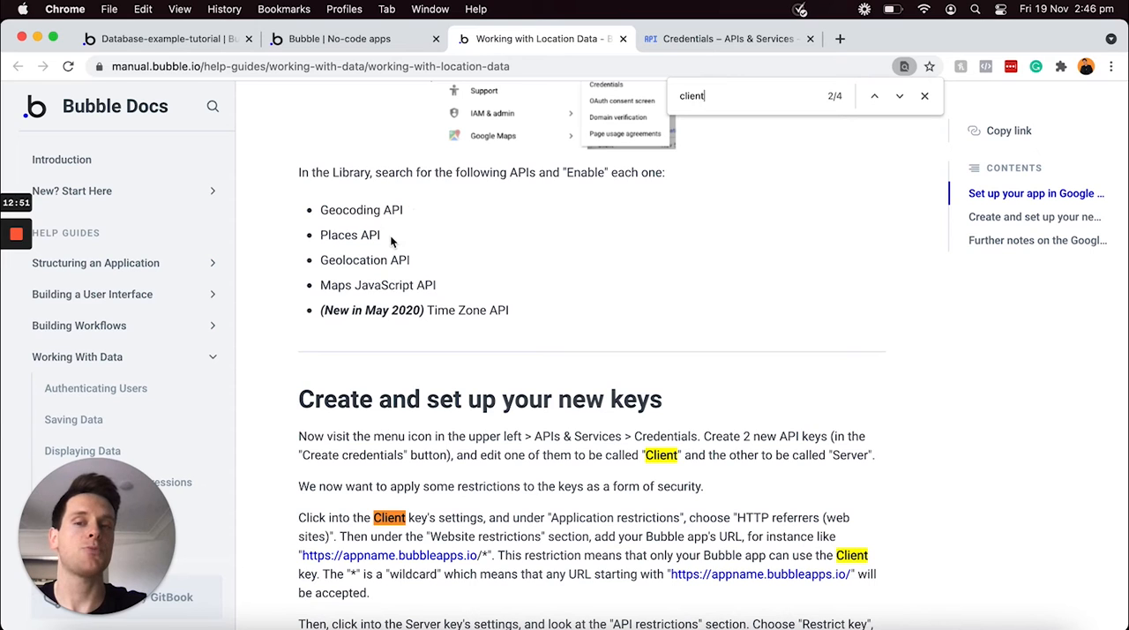
click(744, 40)
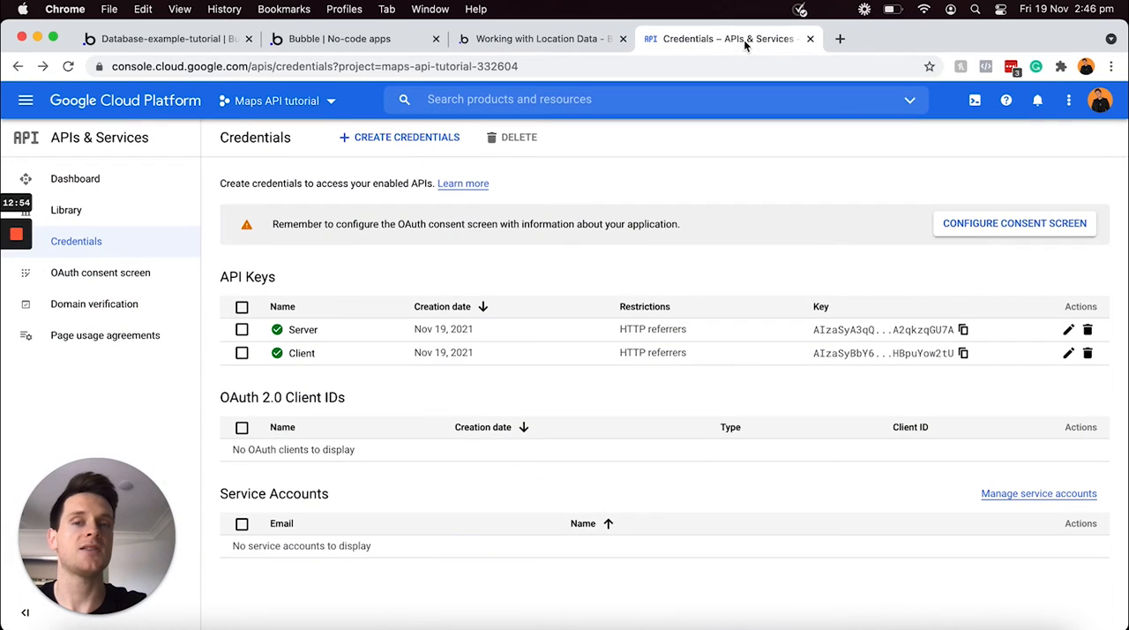
Search Google Cloud Platform for "Geoco" and enable the Geocoding API for the project
click(605, 99)
text(Geo)
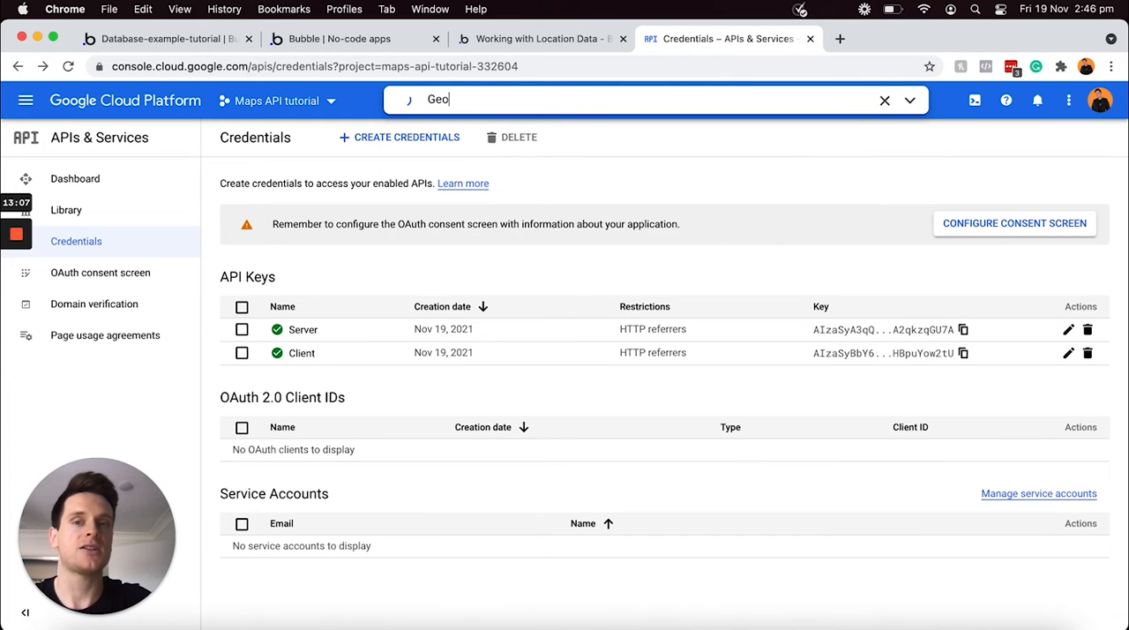
text(co)
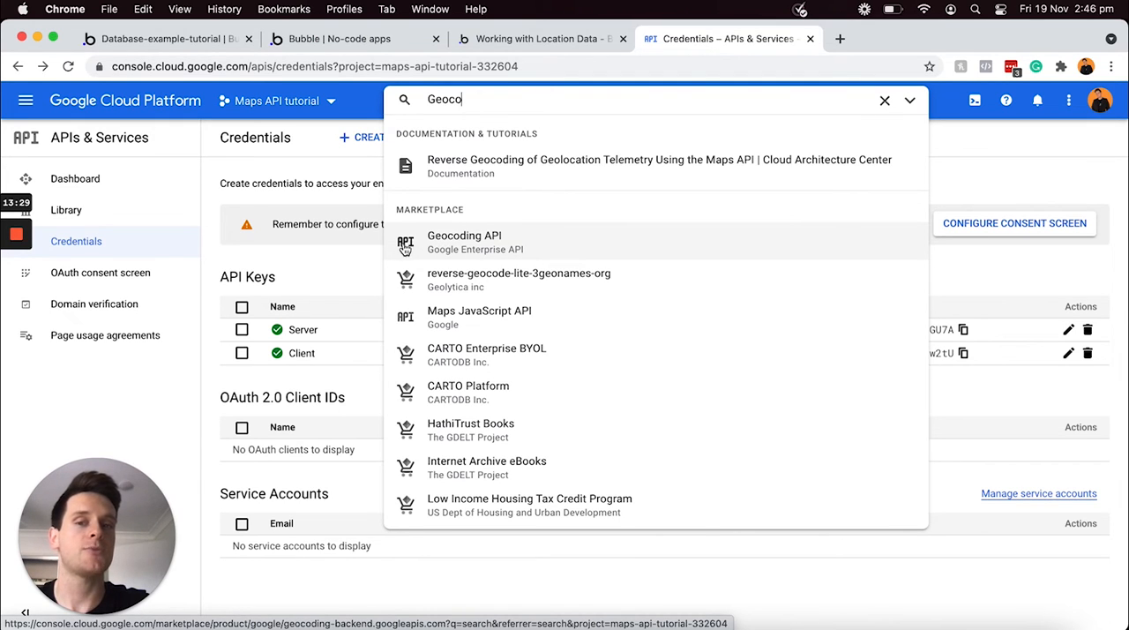
click(432, 246)
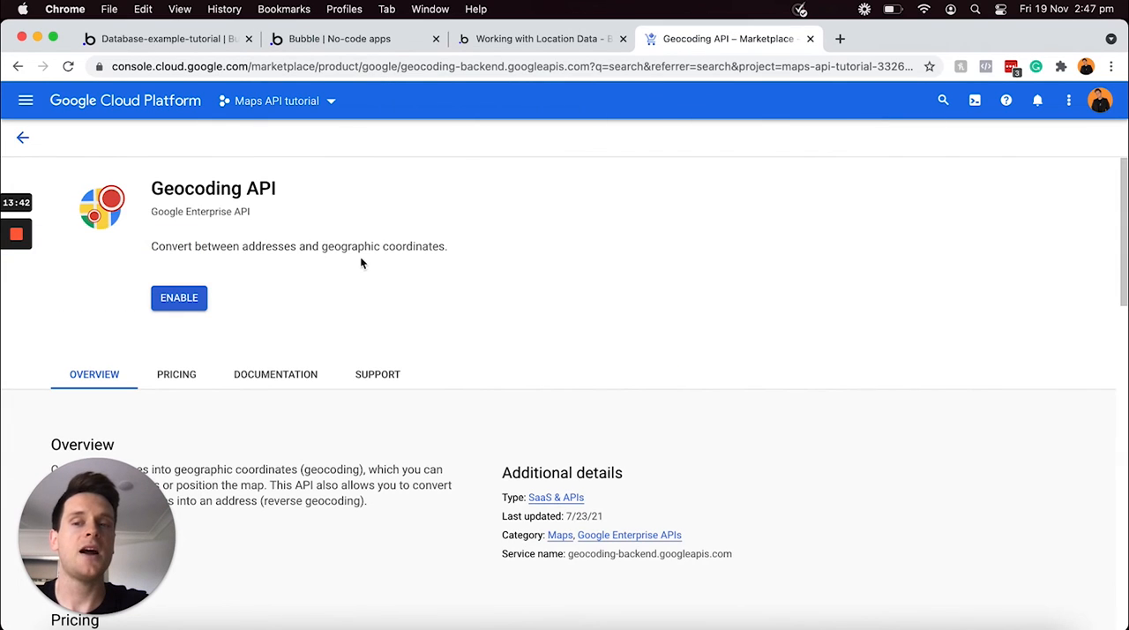
click(177, 301)
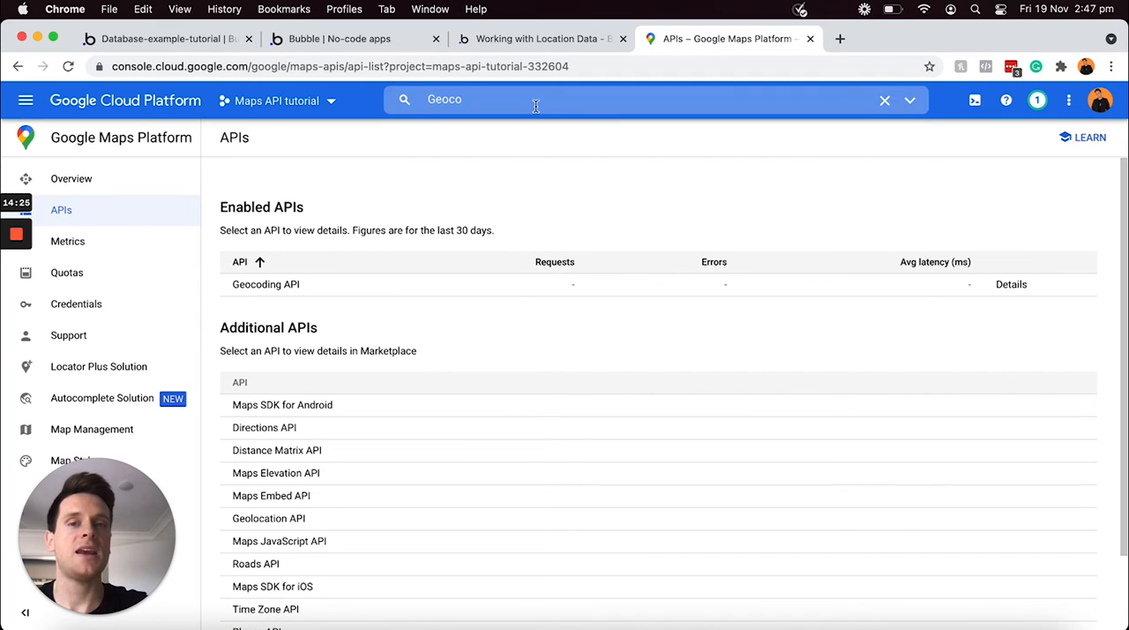
Search Google Cloud Platform for "Places" and enable the Places API for the project
click(537, 100)
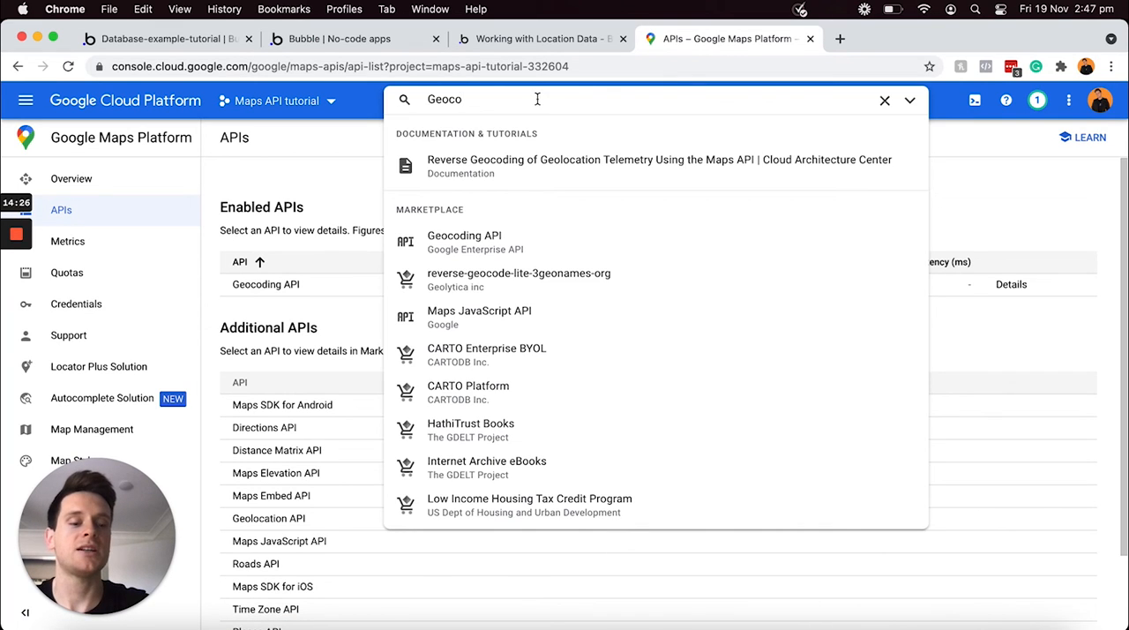
key(super+a)
text(Place)
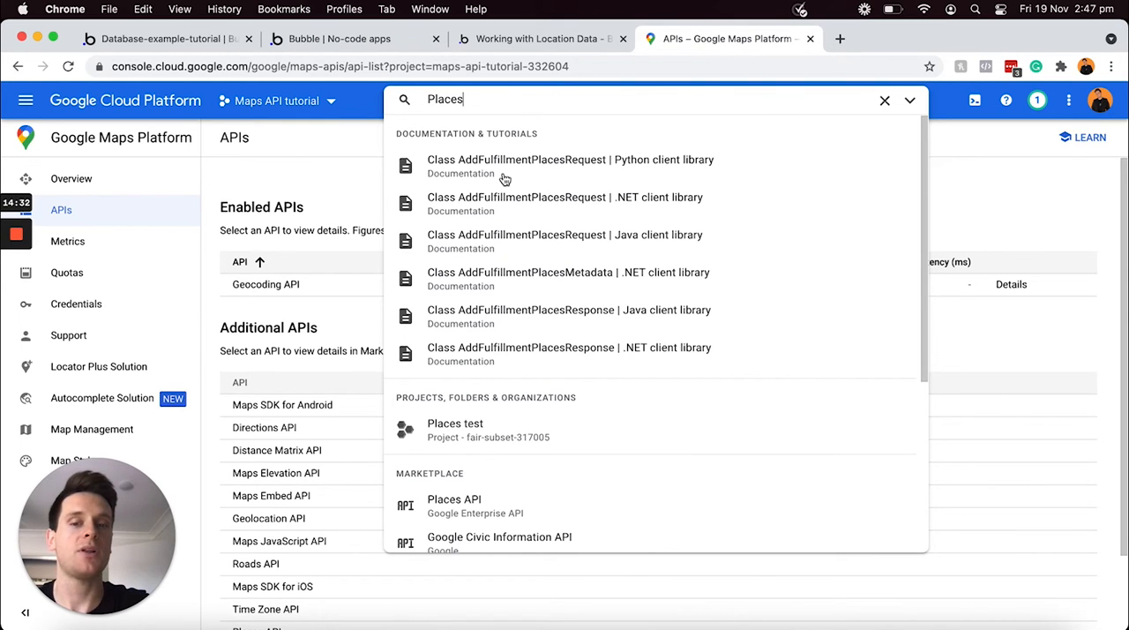
scroll(512, 416, down, 3)
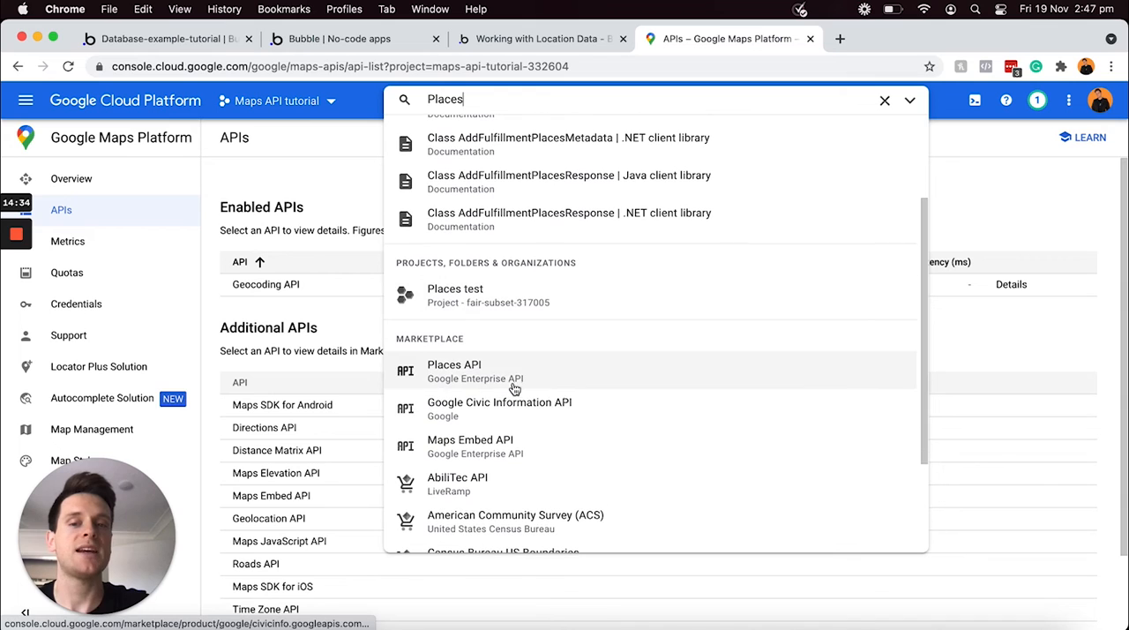
click(489, 371)
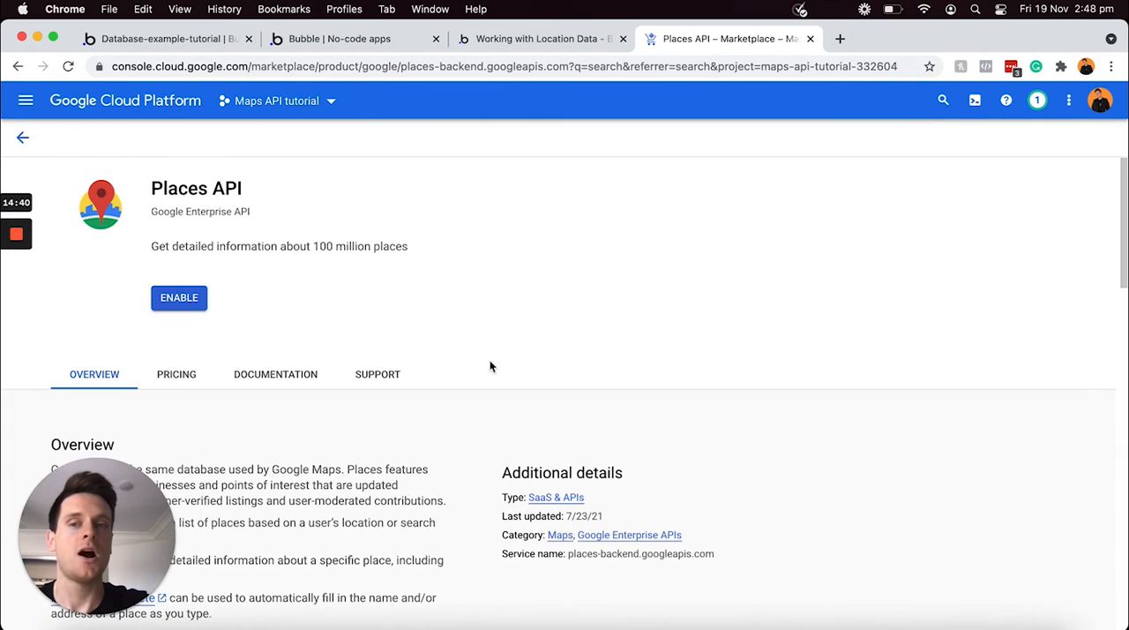
click(175, 298)
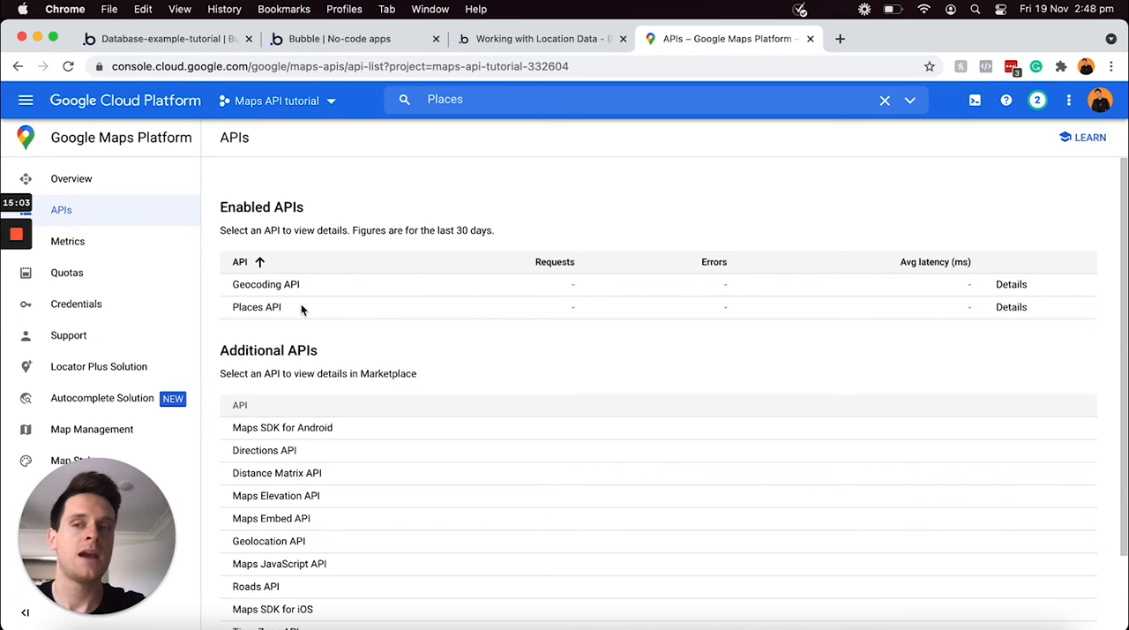
Search for "Geolocation" and enable the Geolocation API for the Maps API tutorial project
click(485, 100)
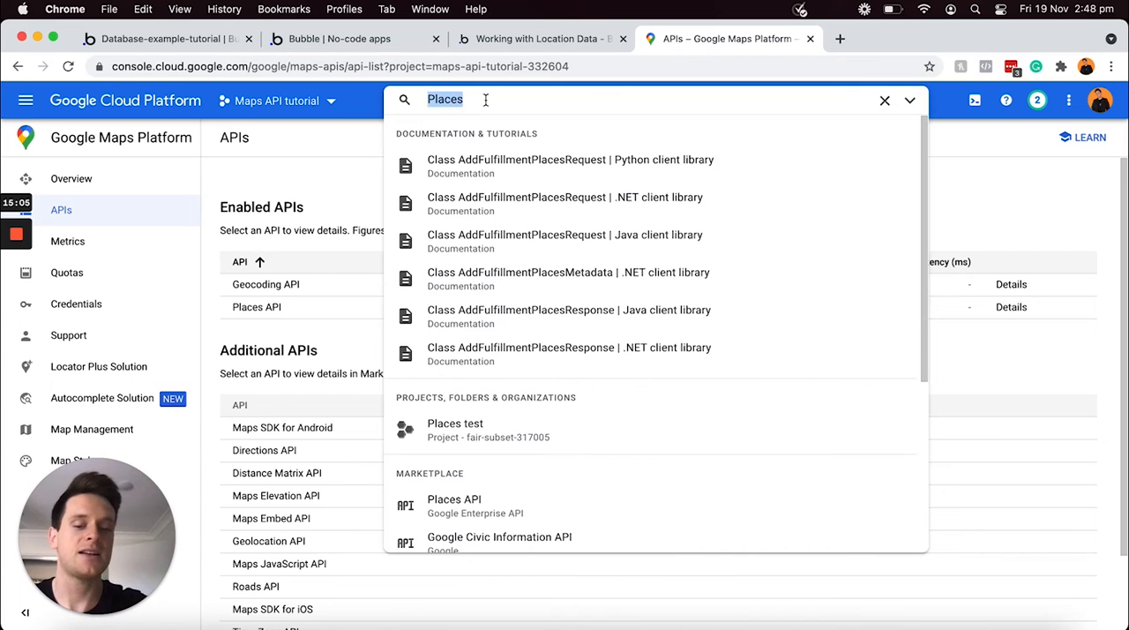
text(Geo)
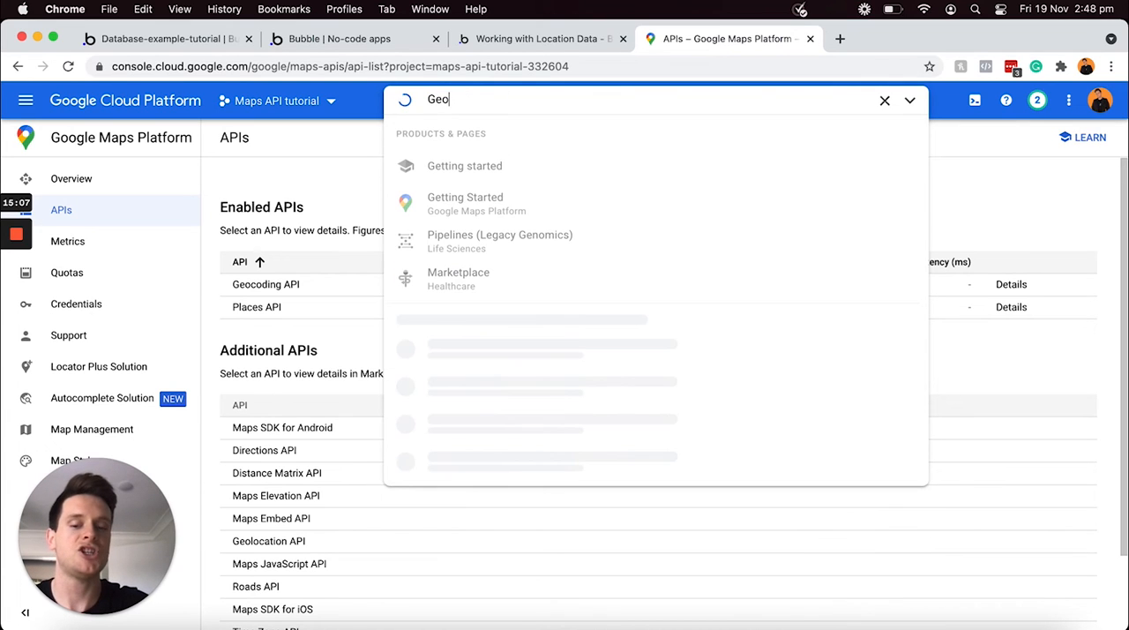
text(location)
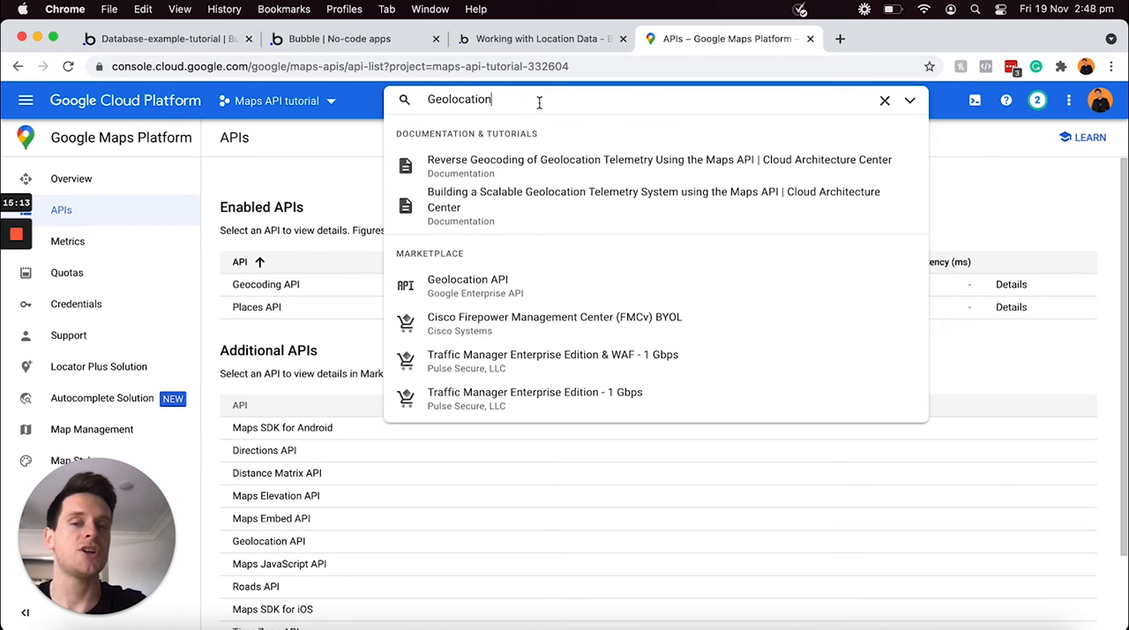
click(473, 292)
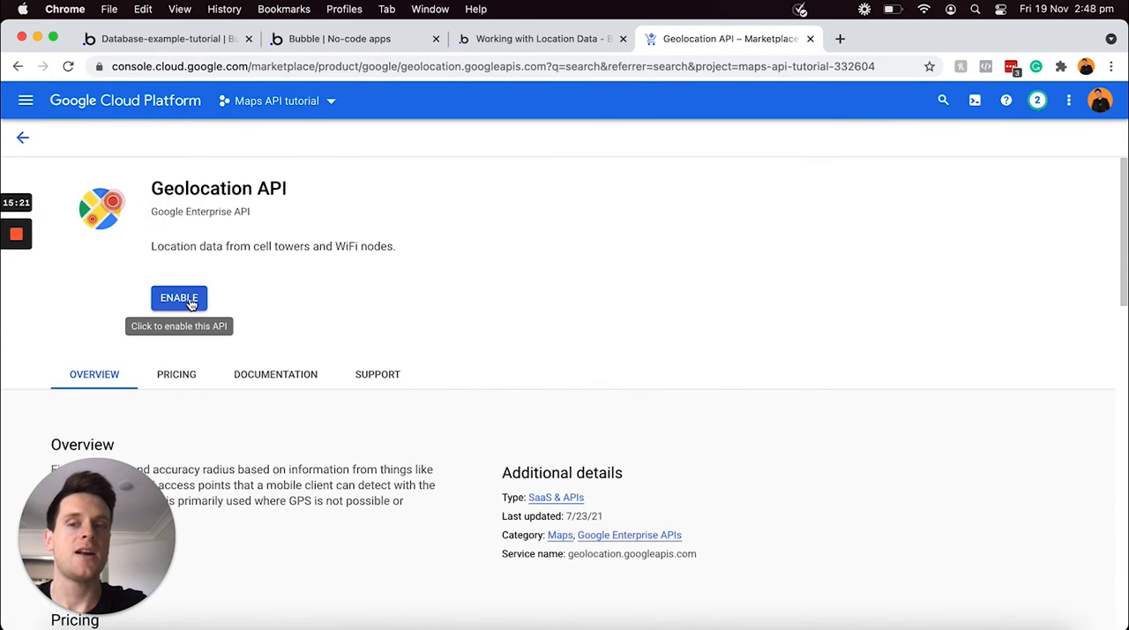
click(189, 302)
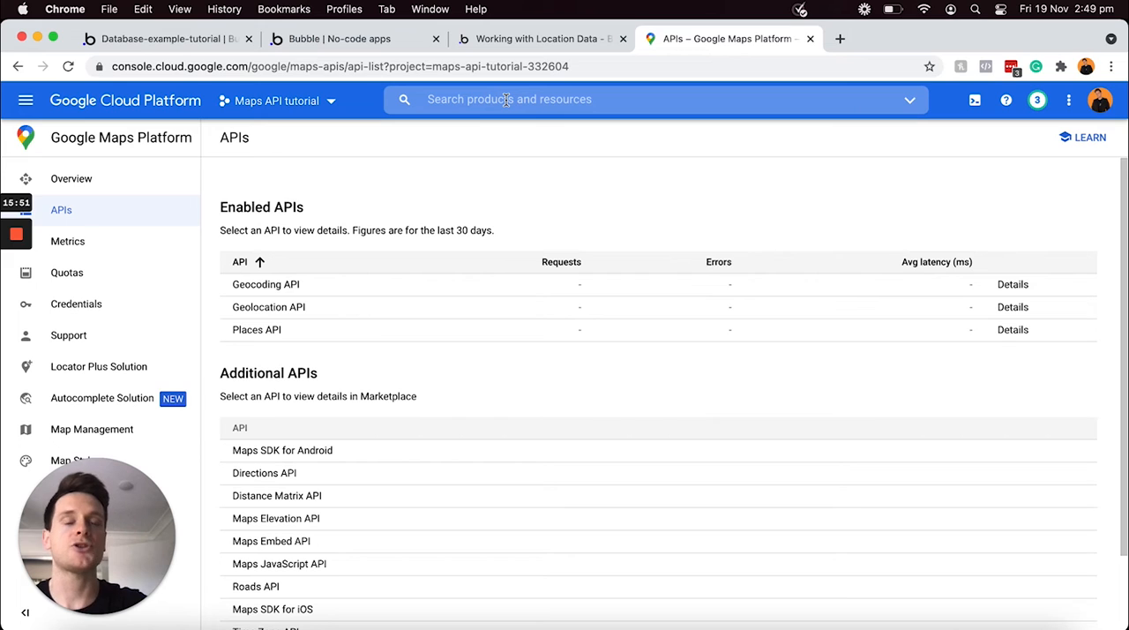
Search for "Javascript" and enable the Maps JavaScript API for the project
click(506, 99)
text(Ja)
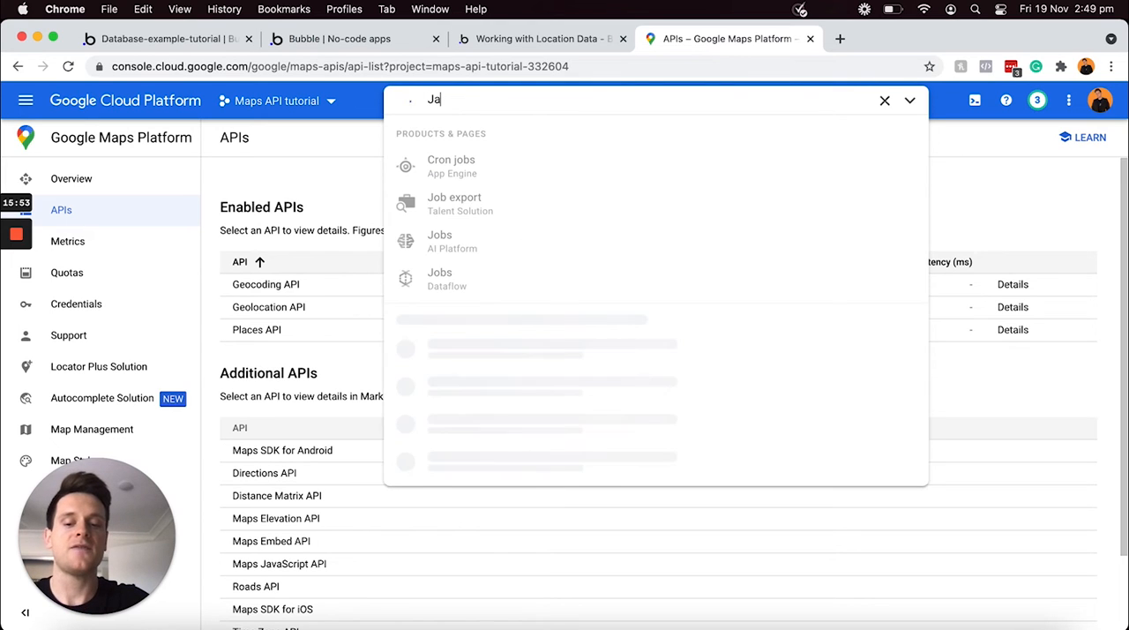
text(vascript)
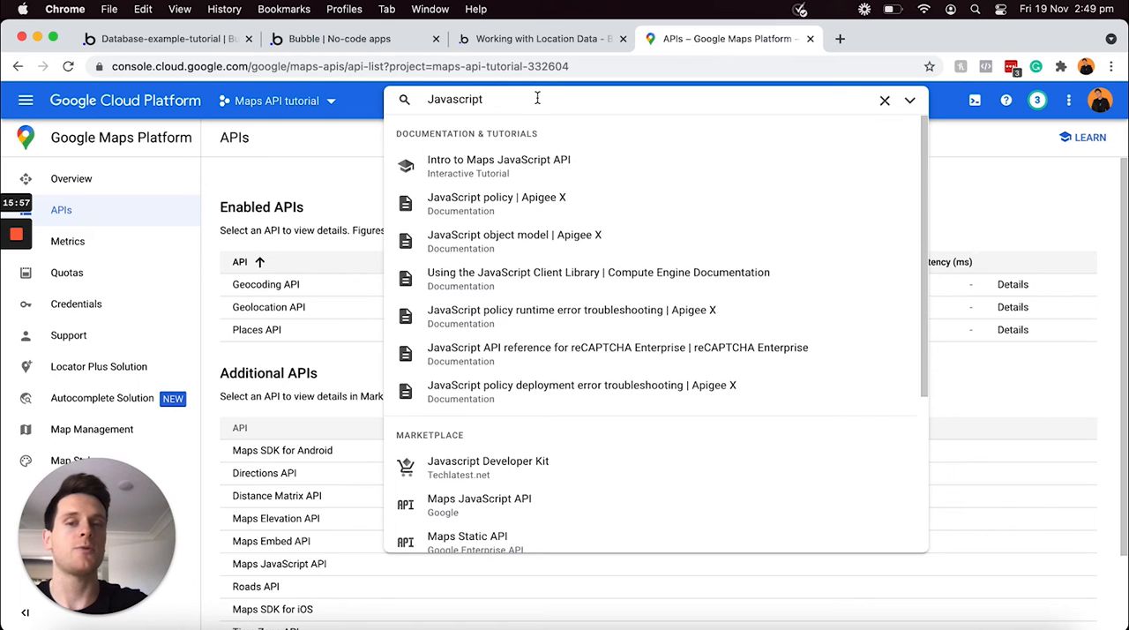
scroll(534, 231, down, 3)
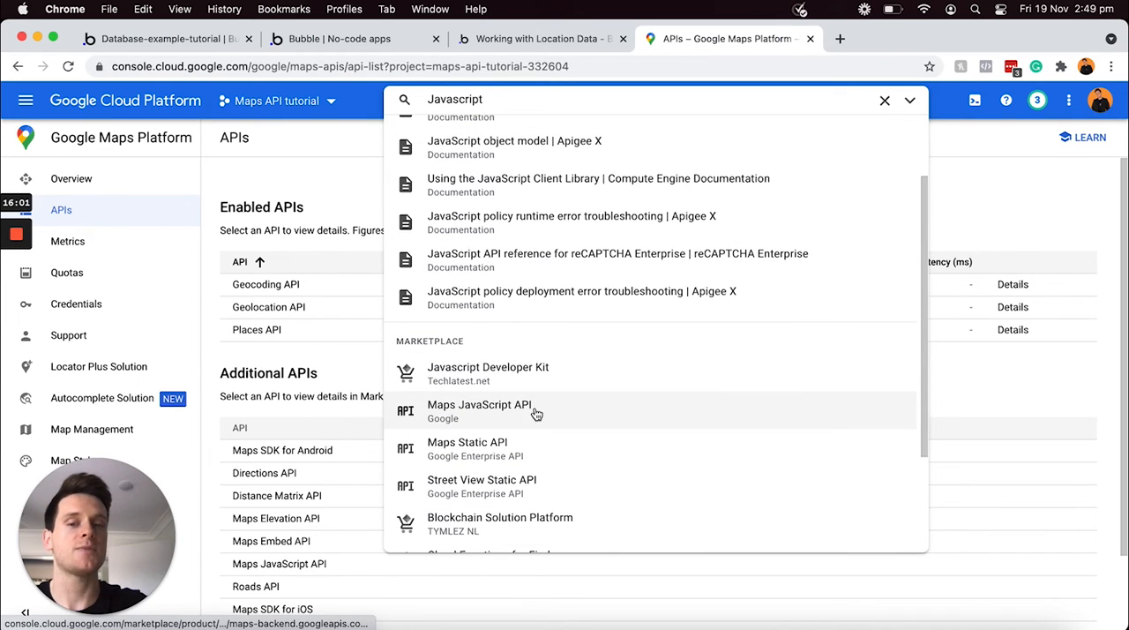
click(475, 411)
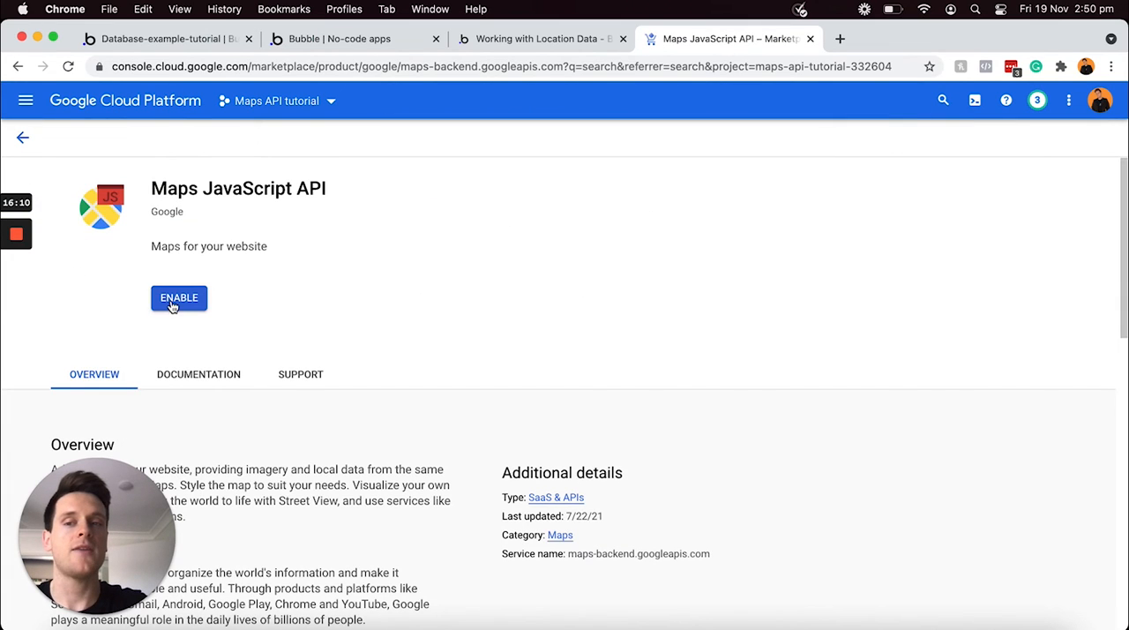
click(170, 300)
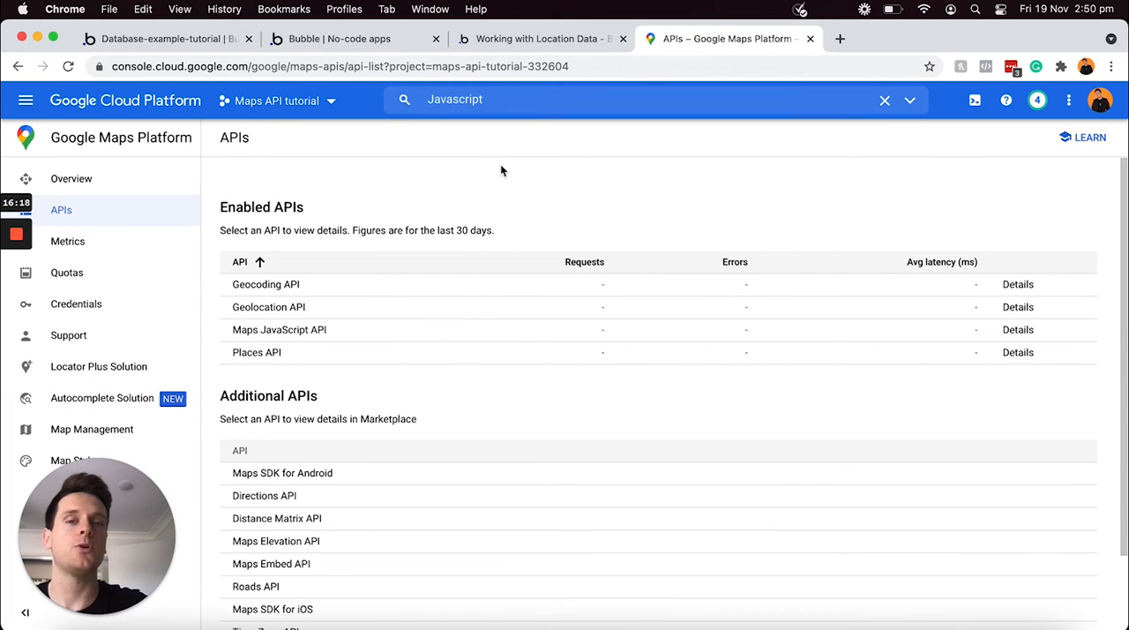
Search for "Time zone" and enable the Time Zone API for the project
click(512, 100)
double_click(512, 99)
text(Ti)
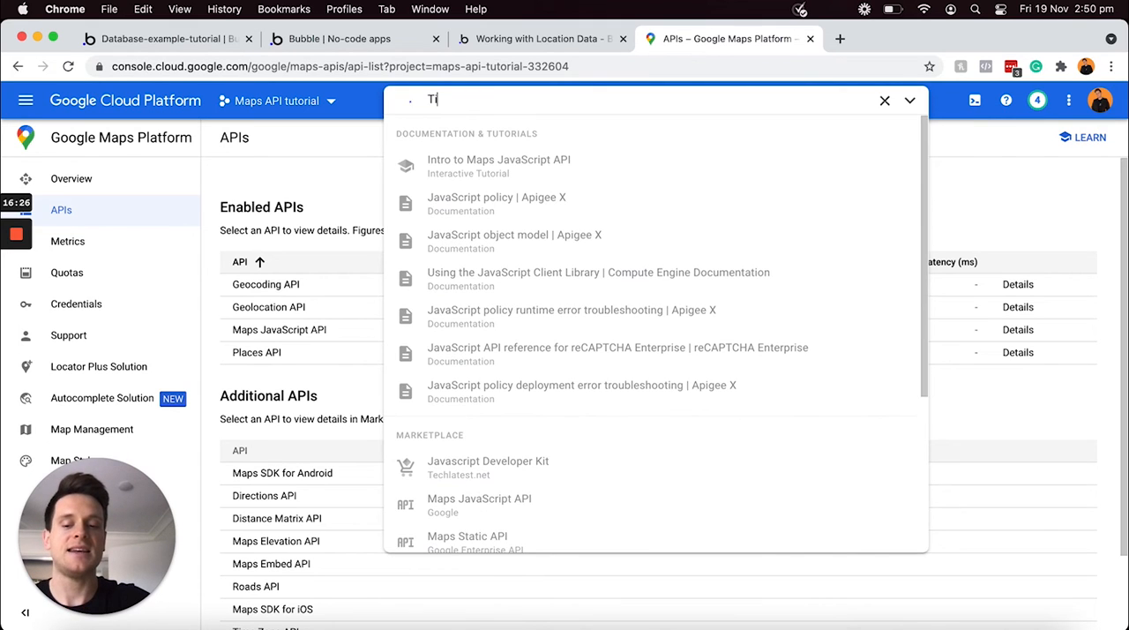
text(me zone)
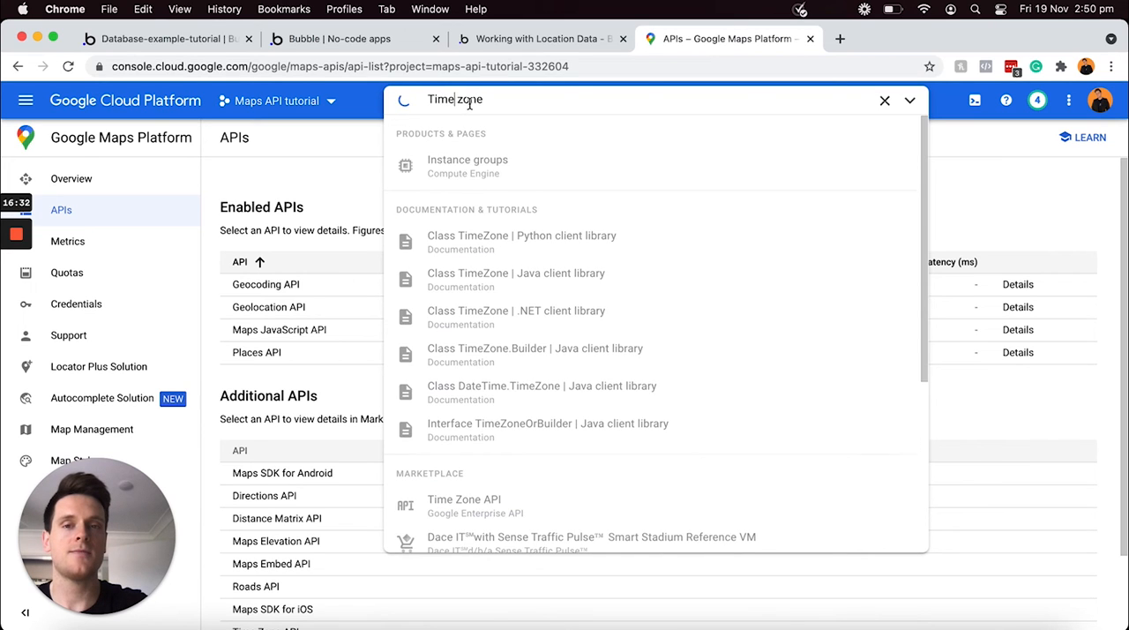
scroll(512, 255, down, 3)
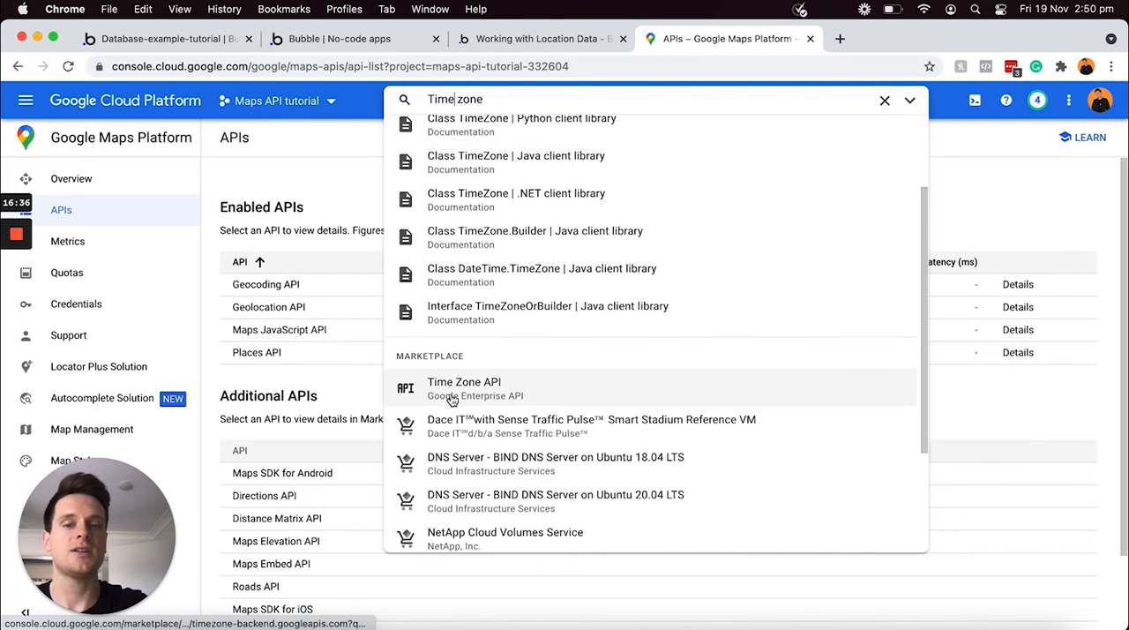
click(434, 390)
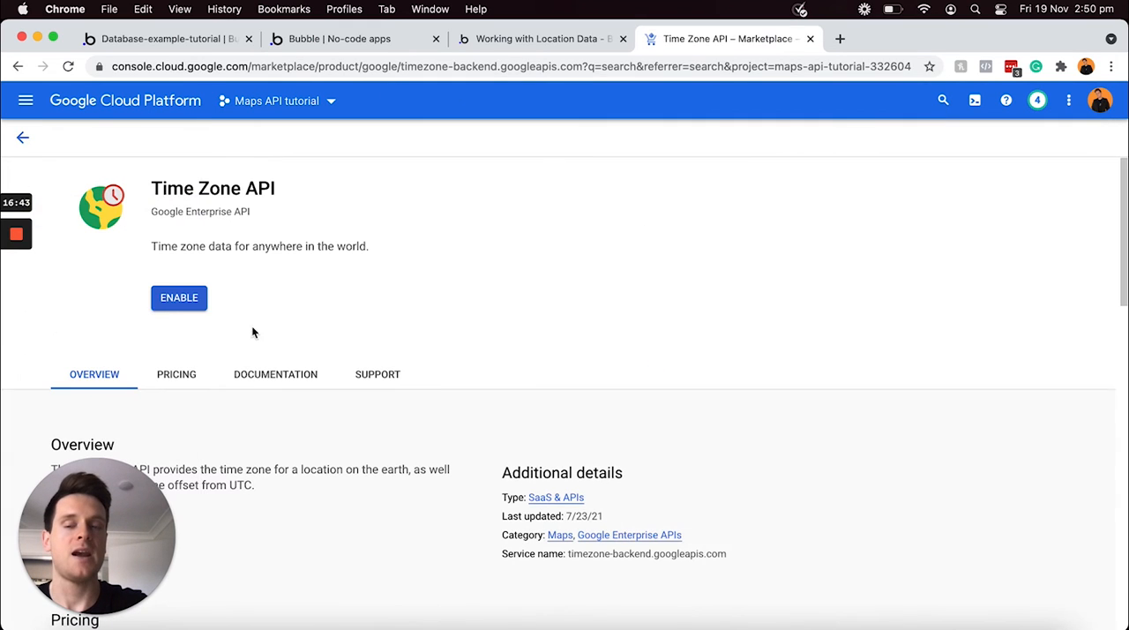
click(175, 301)
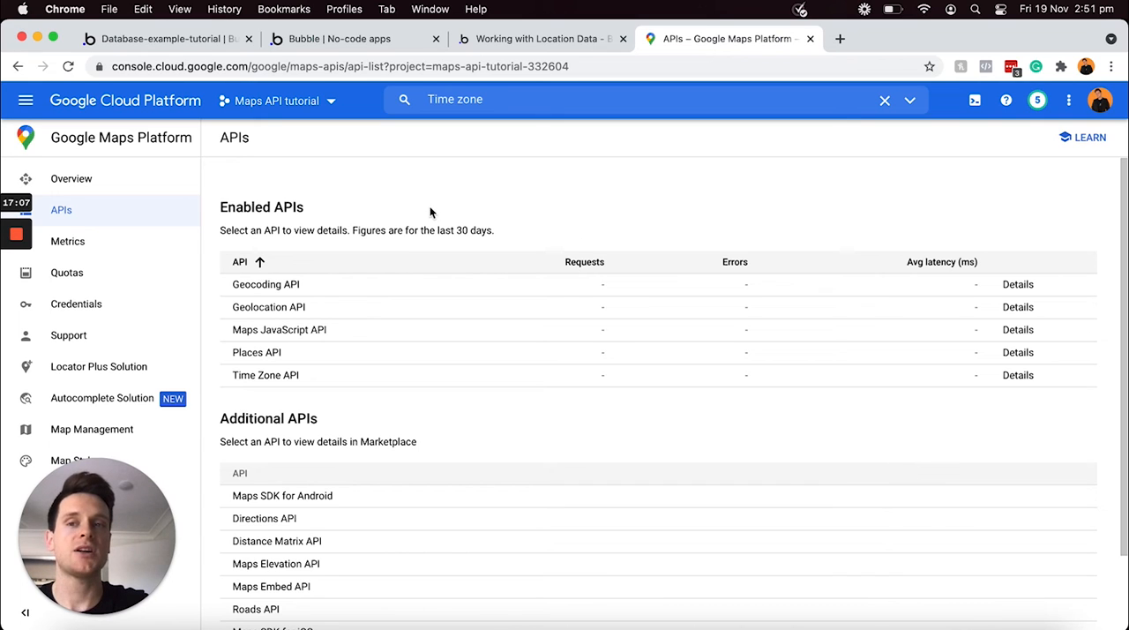
Copy the Server API key from the Google Maps Platform credentials and paste it as the Google Geocode API key in Bubble's general settings
click(127, 308)
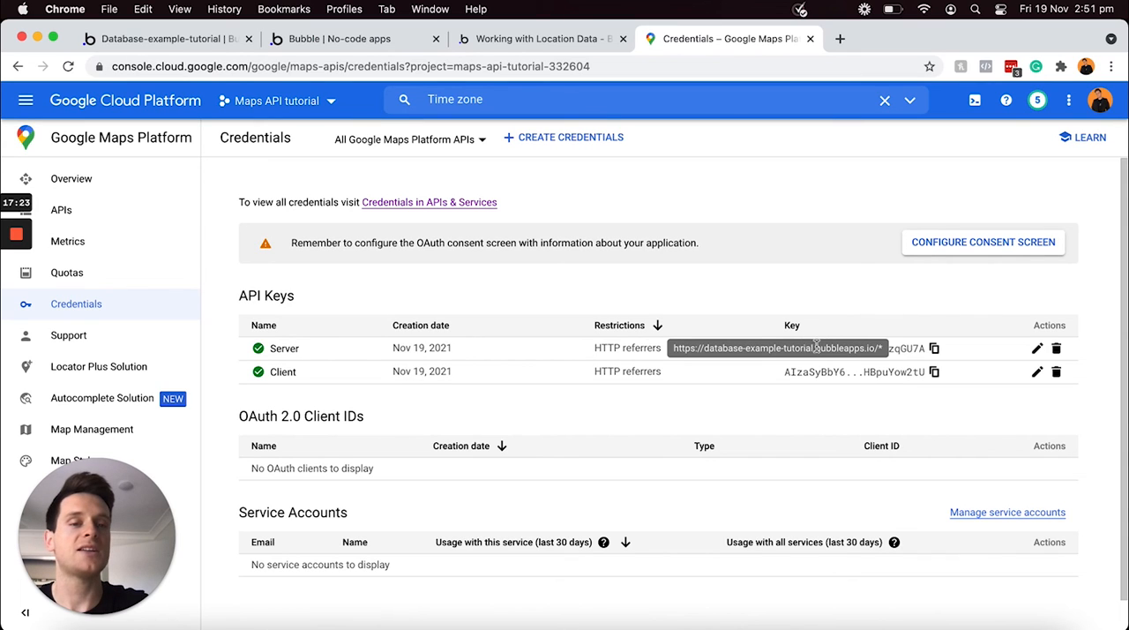
click(934, 351)
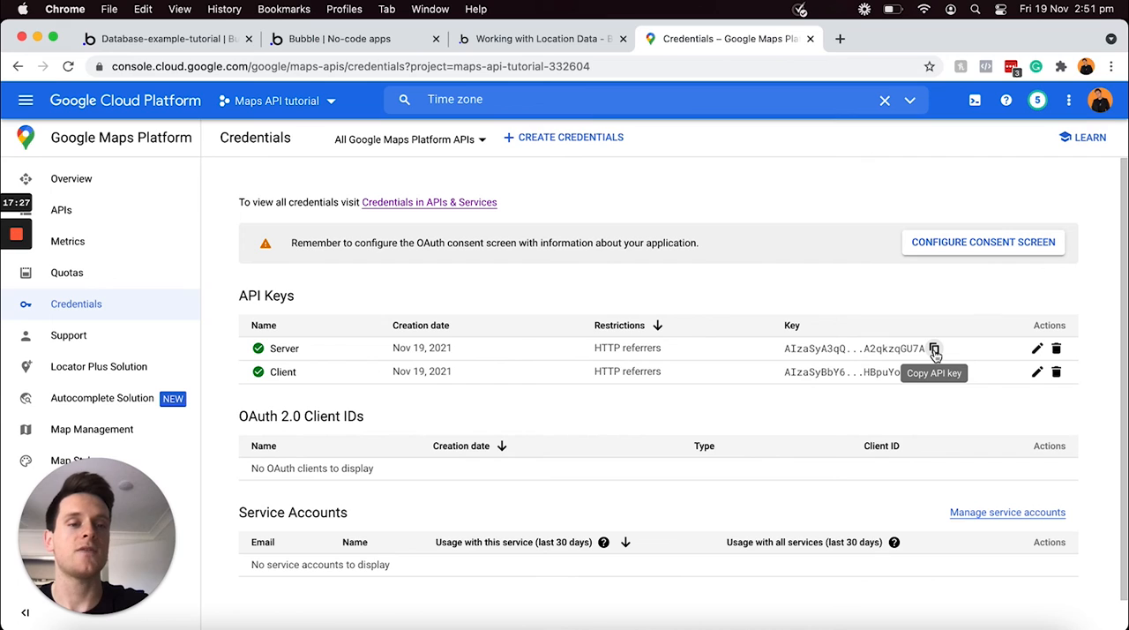
click(934, 351)
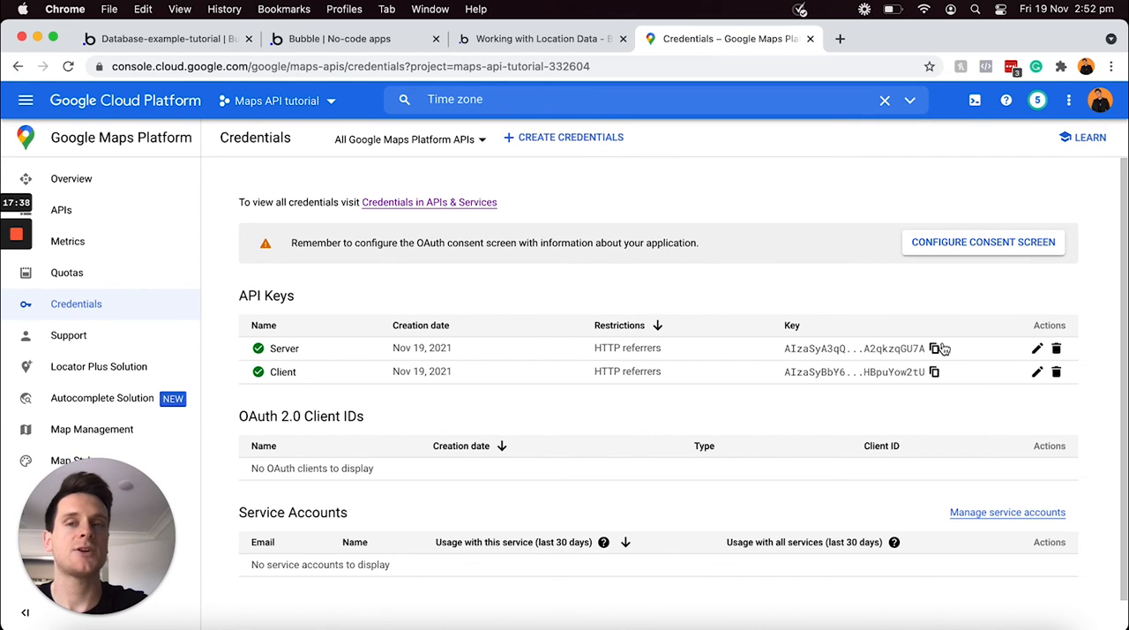
click(188, 36)
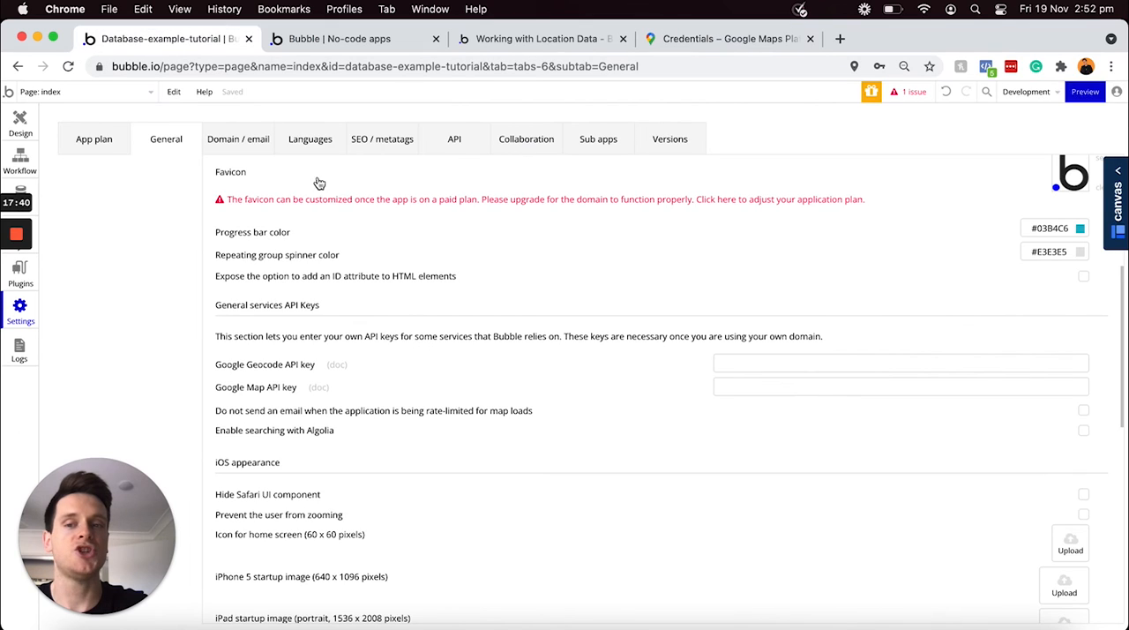
click(755, 364)
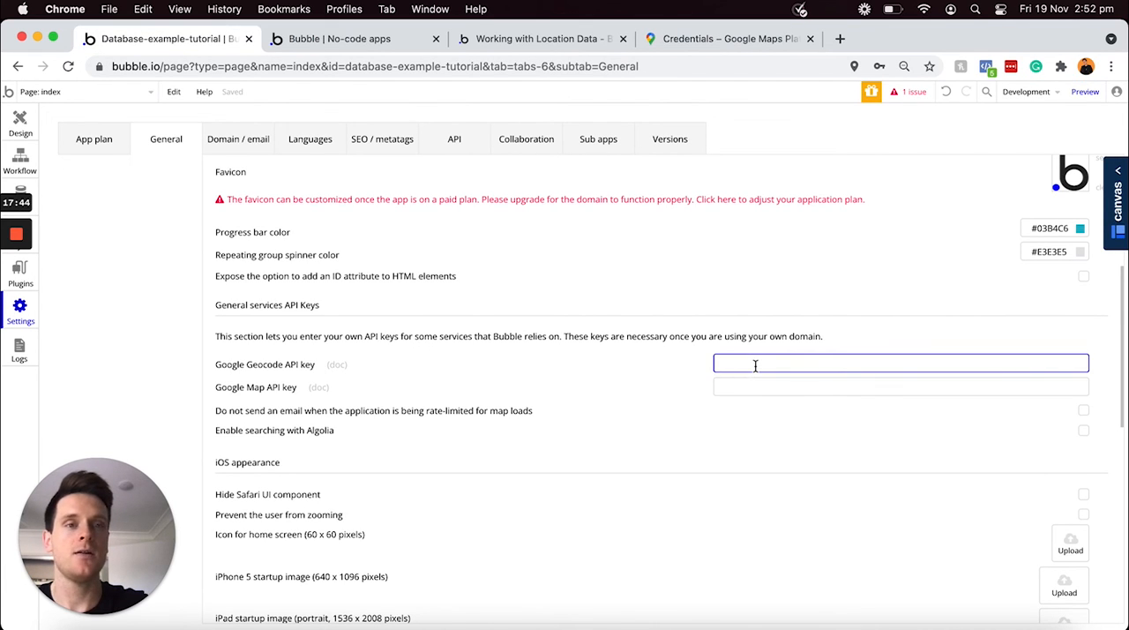
key(super+v)
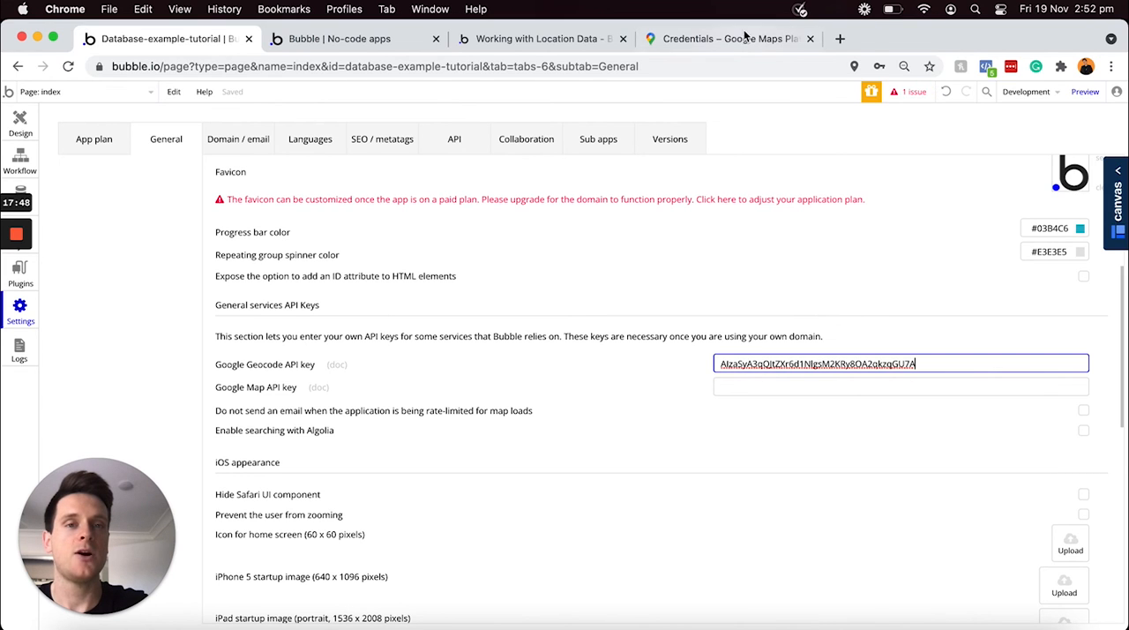
Copy the Client API key from Google Maps Platform into Bubble's Google Map API key setting, and return to the Google credentials
click(739, 39)
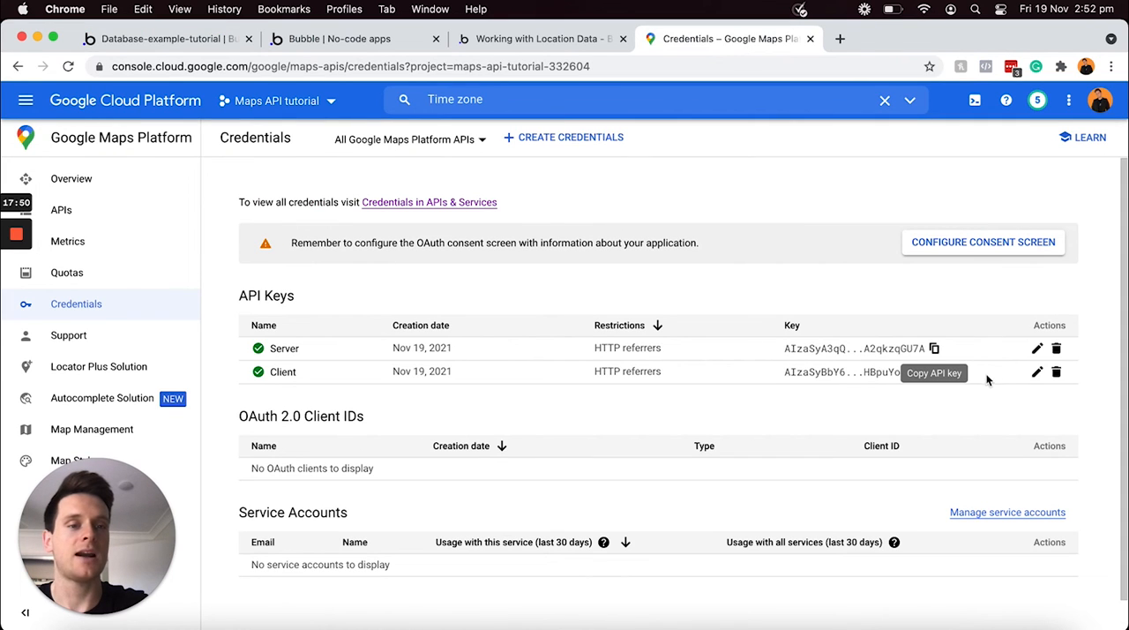
click(933, 371)
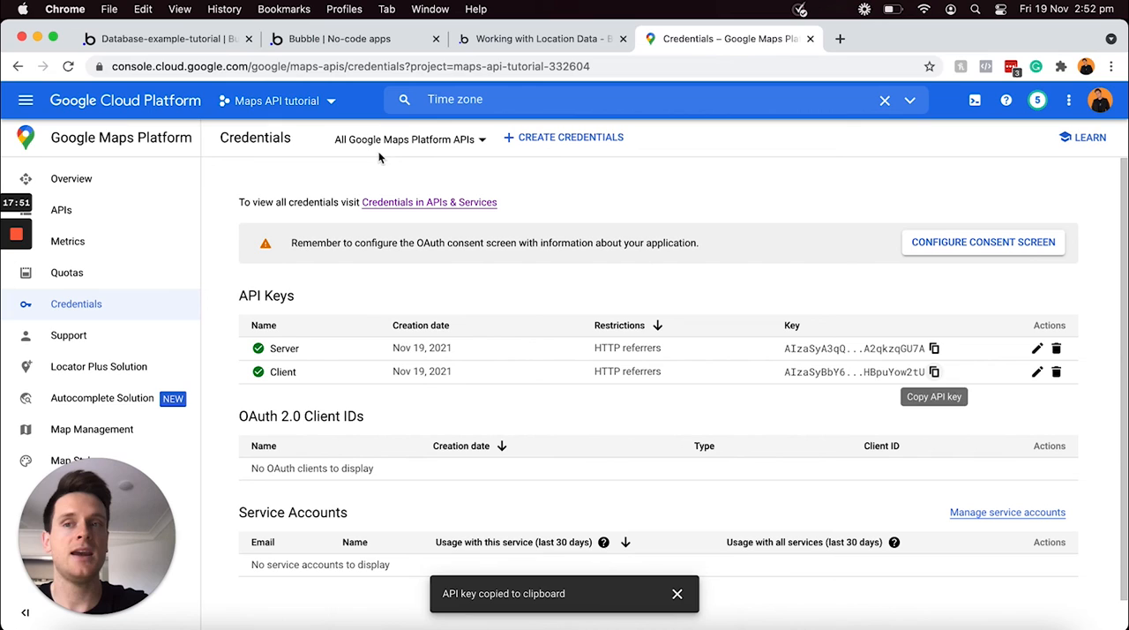
click(219, 41)
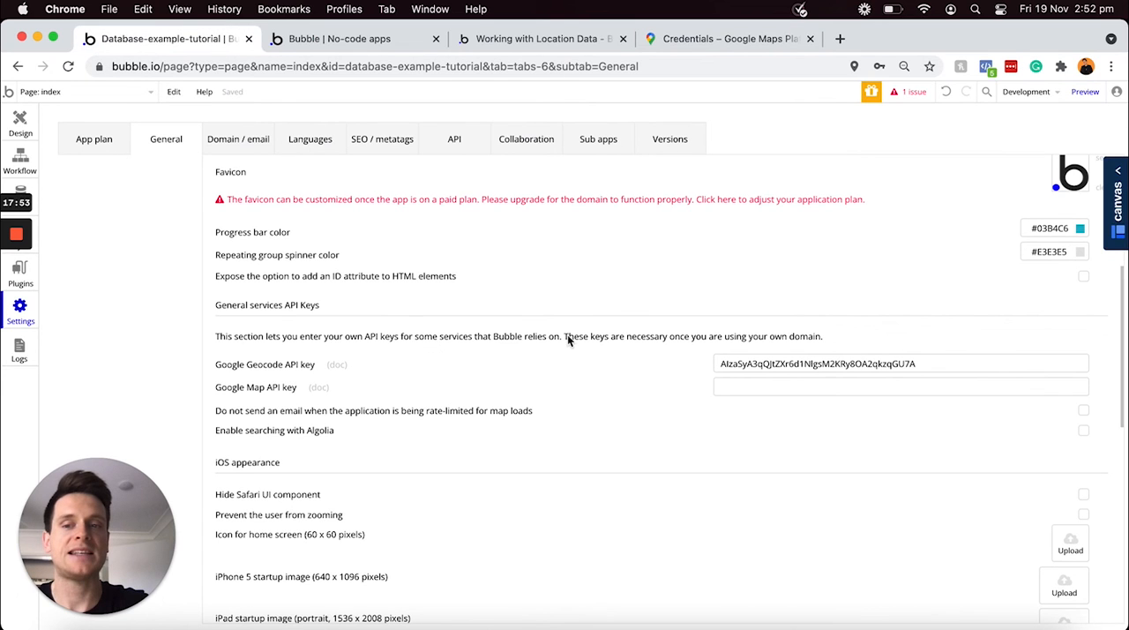
click(798, 387)
key(super+v)
click(622, 399)
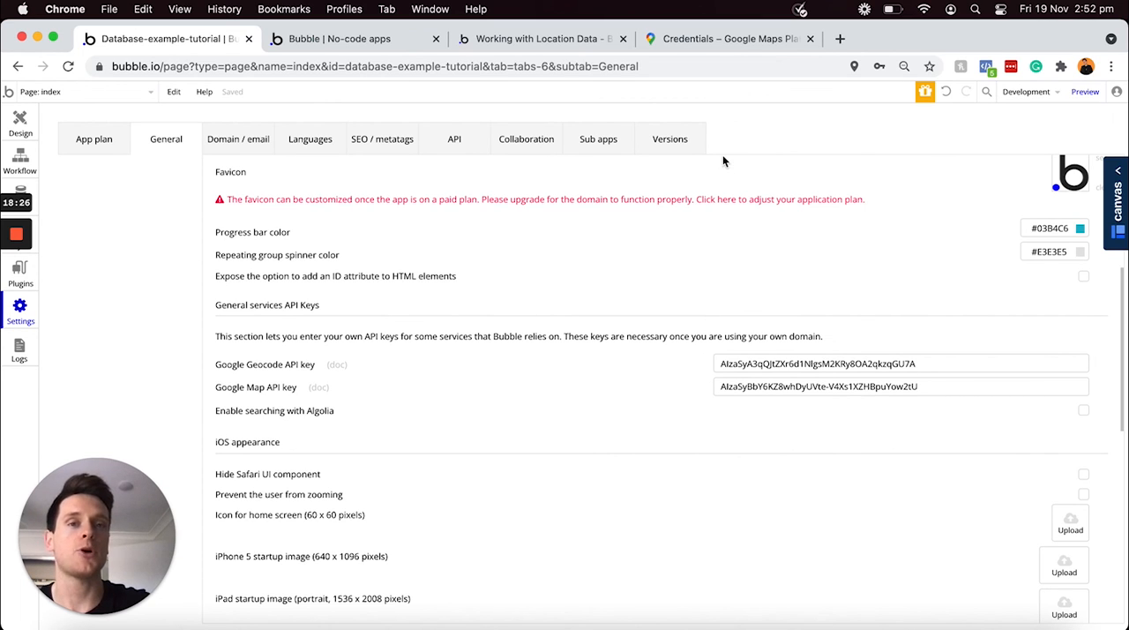
click(723, 42)
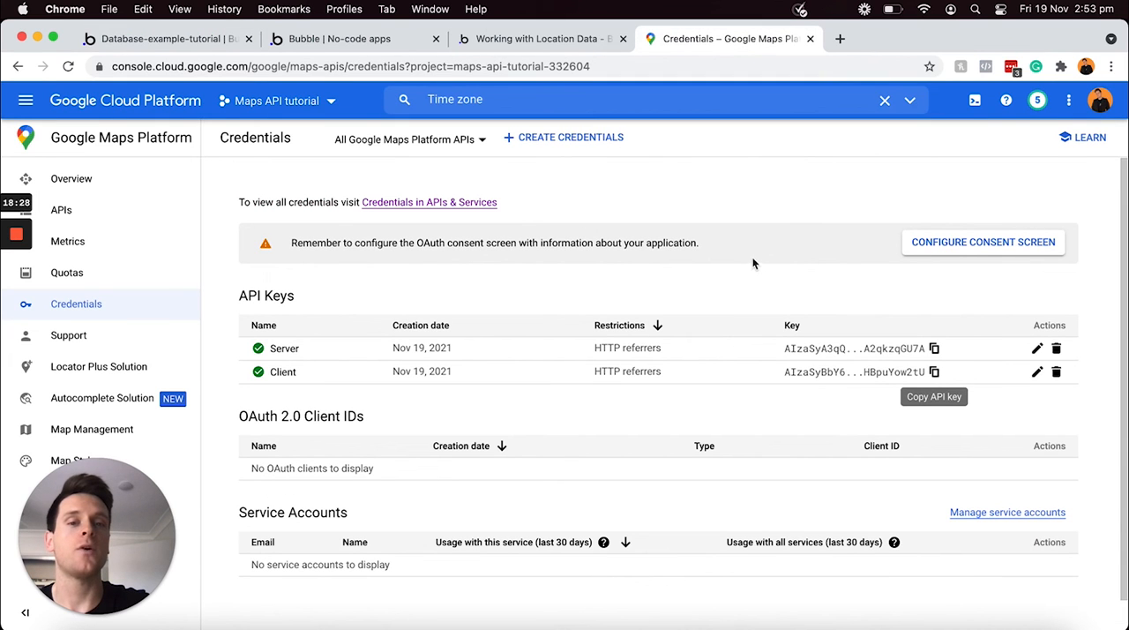